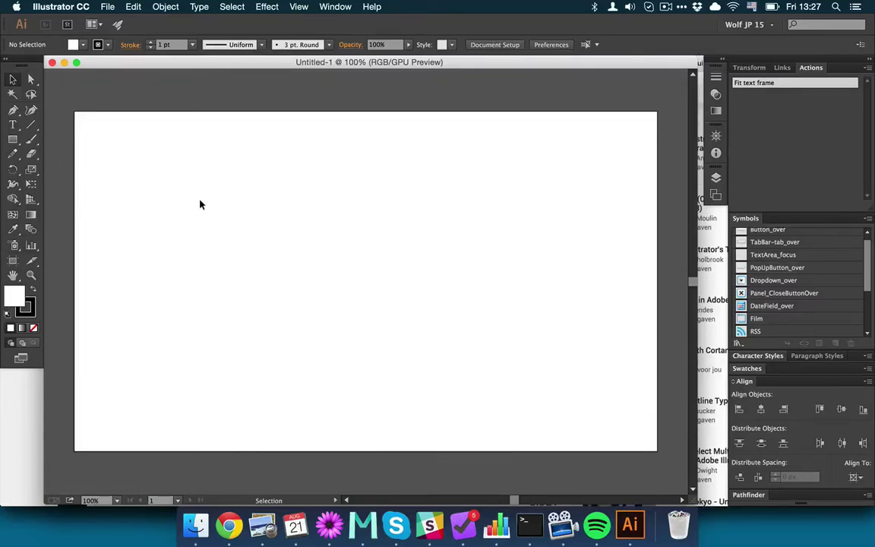
Drag out an area type frame in the upper artboard, filled with Lorem ipsum placeholder text.
key("t")
left_click(340, 205)
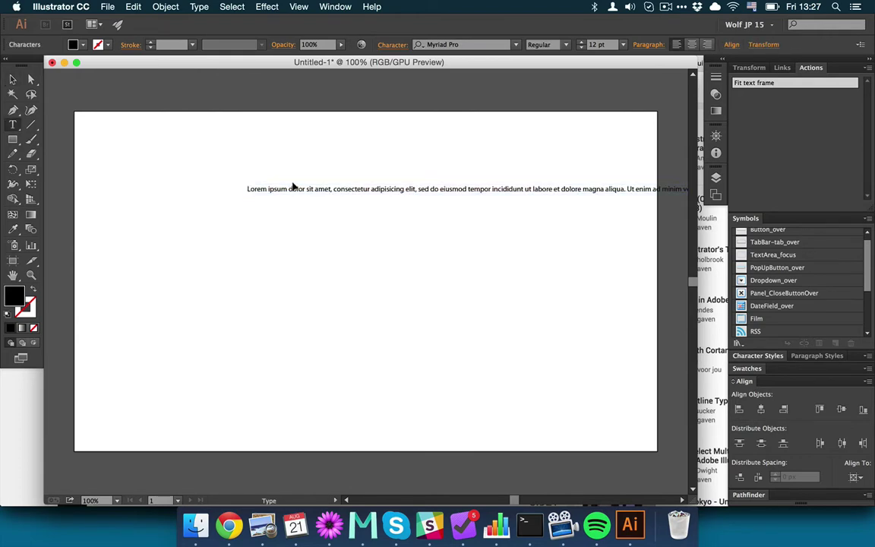
key("BackSpace")
key("Escape")
left_click_drag(217, 166, 469, 310)
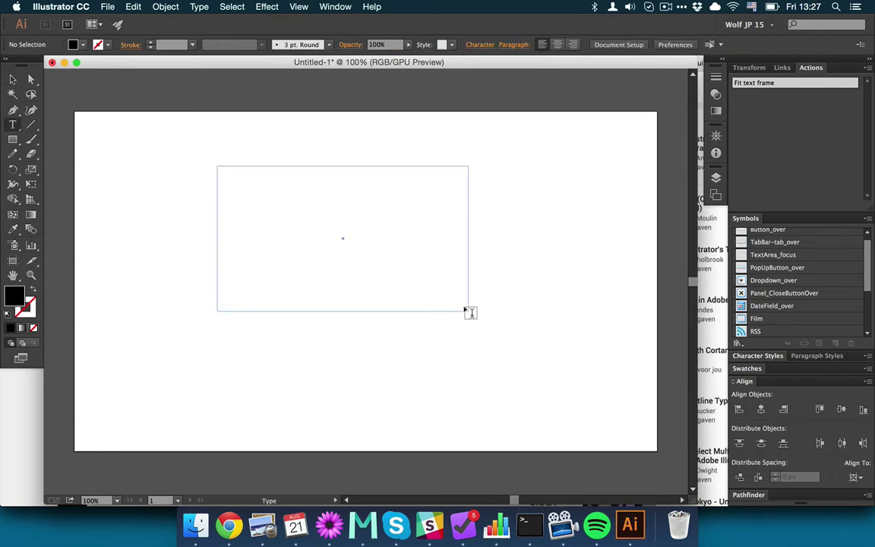
key("Escape")
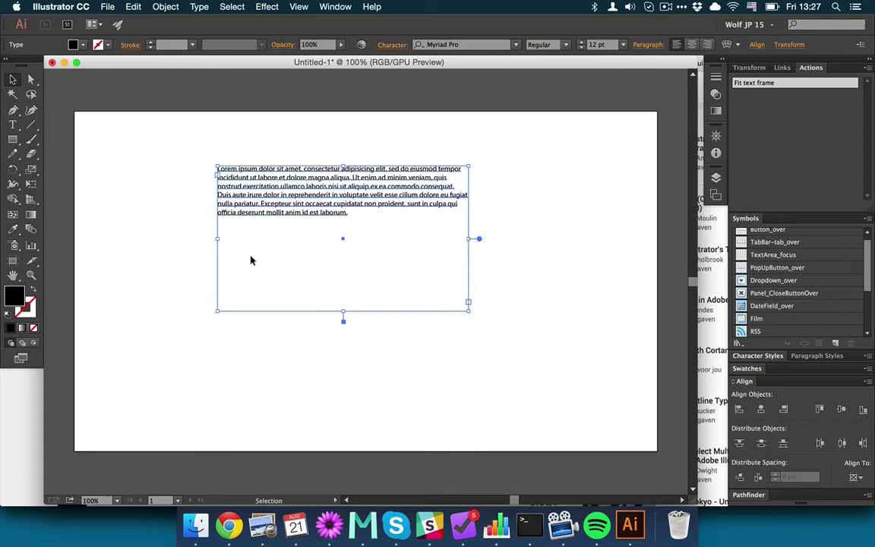
left_click_drag(173, 273, 535, 346)
left_click(397, 279)
Draw a black rectangle below the Lorem ipsum text with the Rectangle tool.
left_click(13, 139)
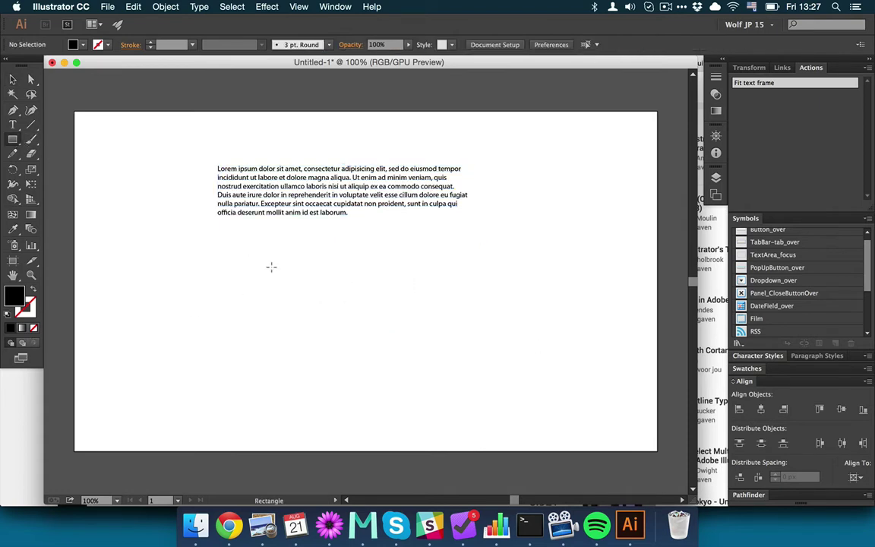
left_click_drag(289, 250, 503, 348)
key("v")
left_click(519, 324)
left_click(437, 293)
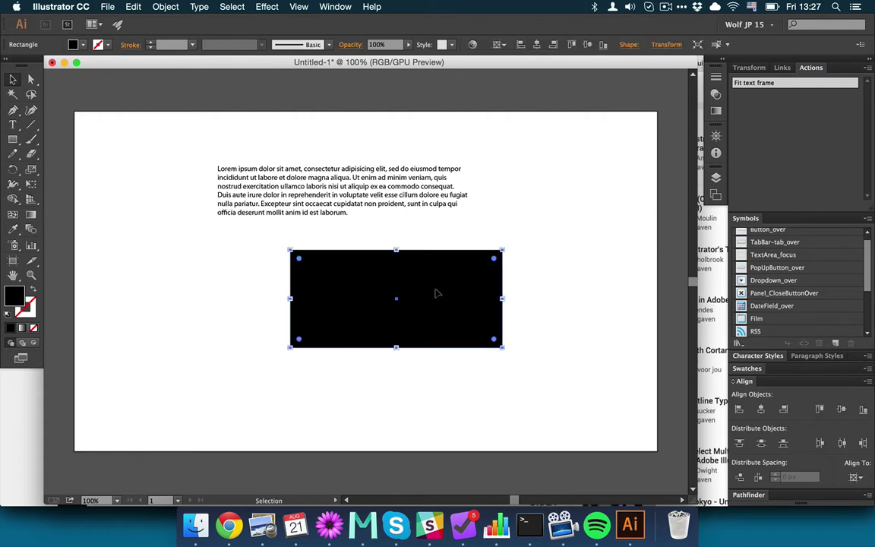
left_click(279, 229)
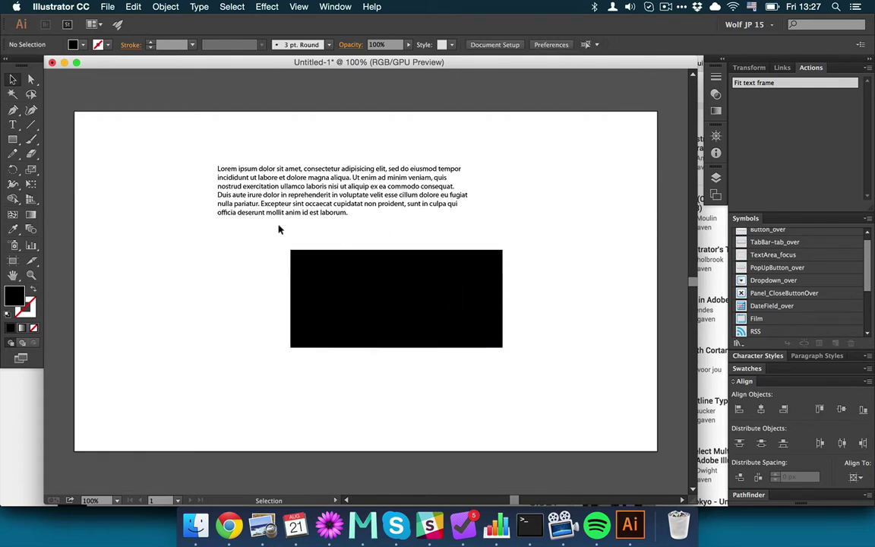
Move the black rectangle to the lower right so it no longer overlaps the text.
left_click(274, 180)
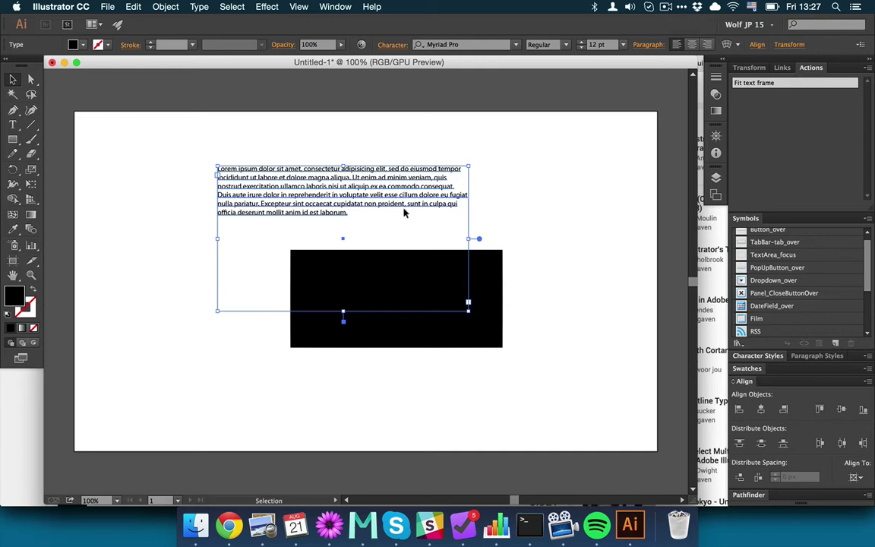
left_click(479, 287)
right_click(484, 289)
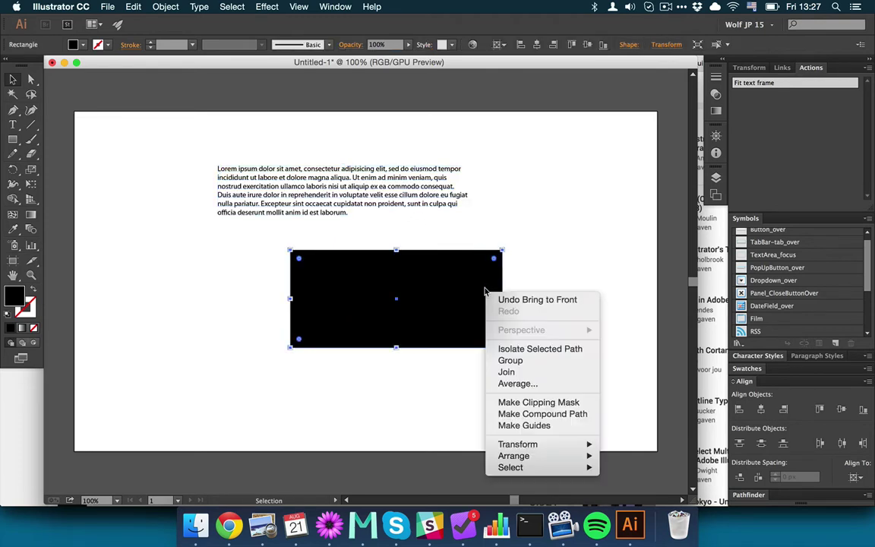
left_click(438, 267)
left_click_drag(331, 266, 297, 219)
left_click(218, 179)
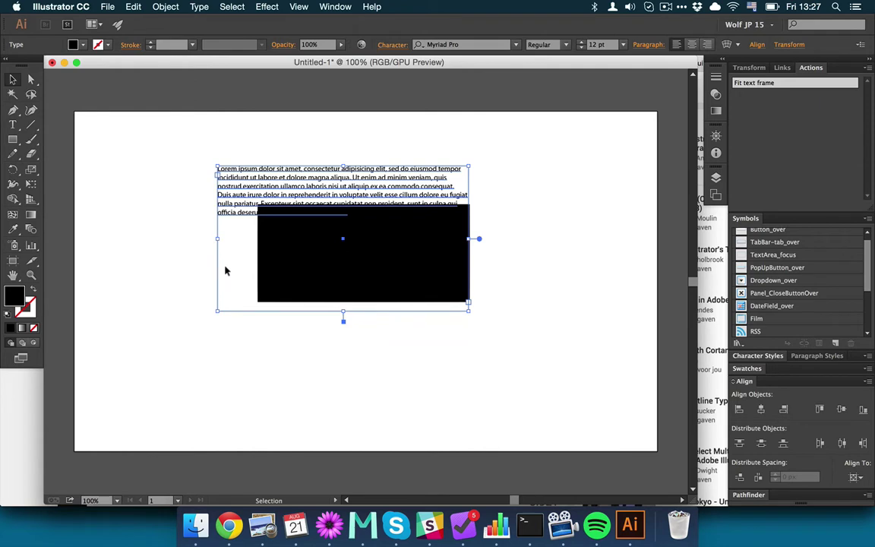
left_click(198, 271)
left_click_drag(294, 228, 488, 303)
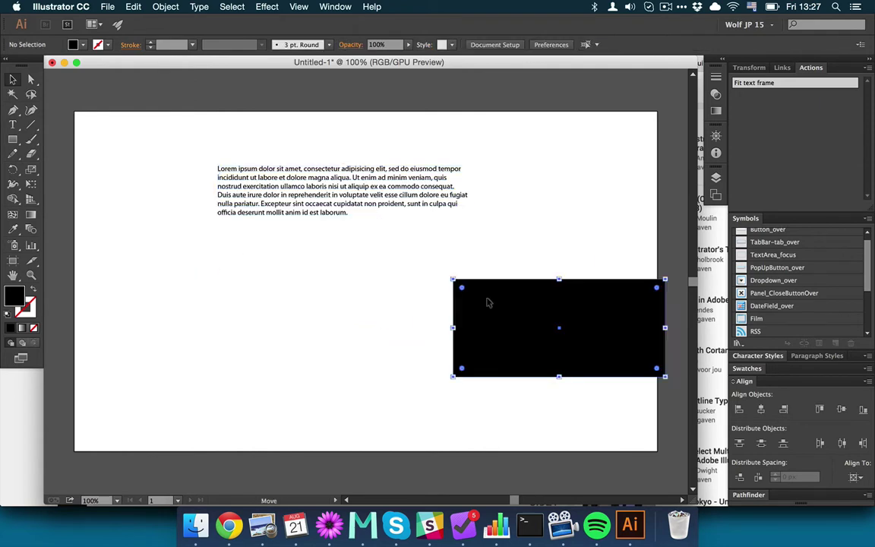
Pull the text frame's bottom edge up with Direct Selection to hug the text.
left_click(365, 196)
key("a")
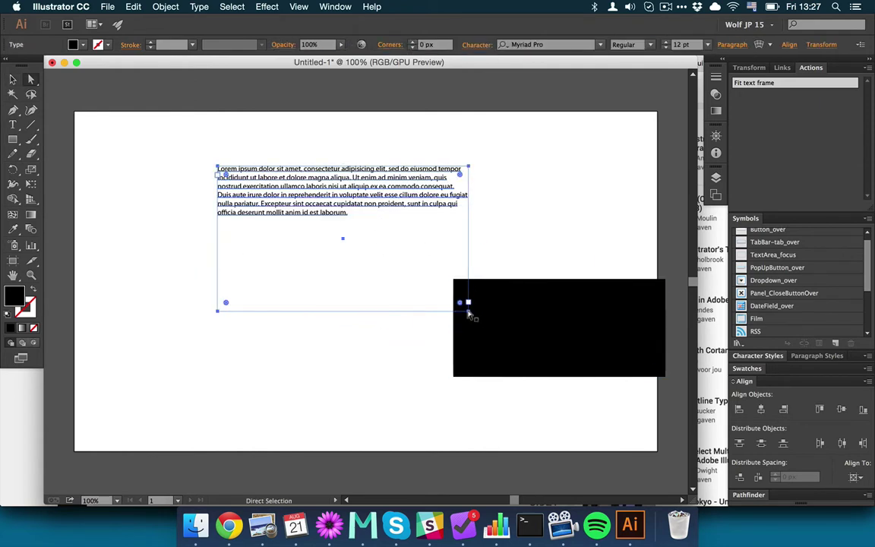
left_click(462, 311)
left_click(448, 252)
key("v")
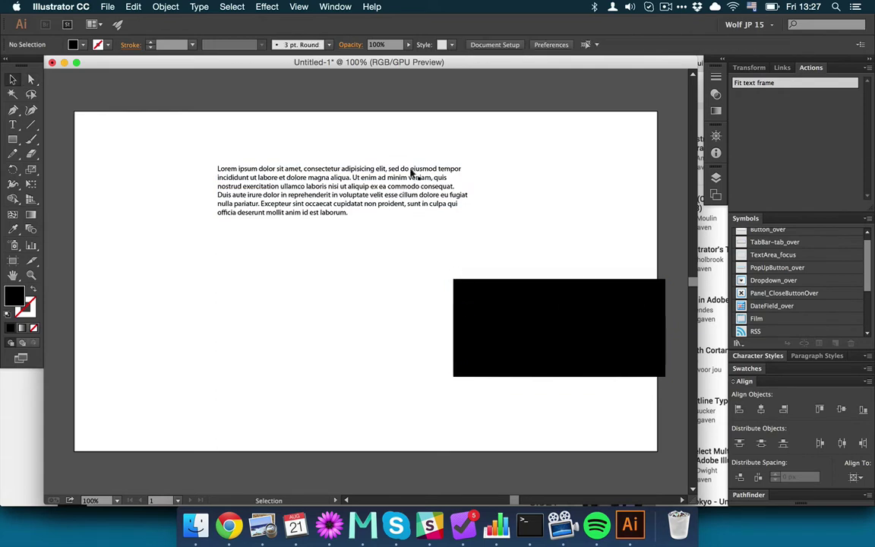
left_click(411, 173)
key("a")
left_click(468, 311)
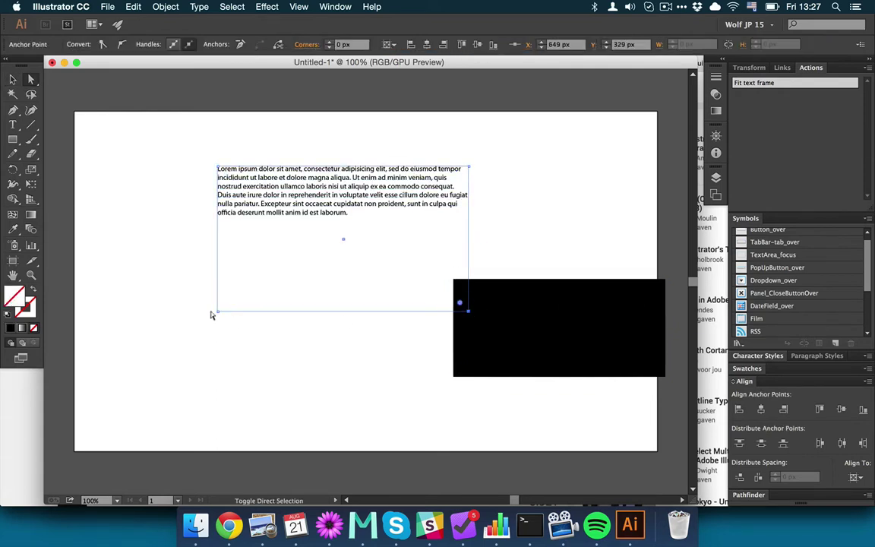
left_click_drag(216, 311, 217, 221)
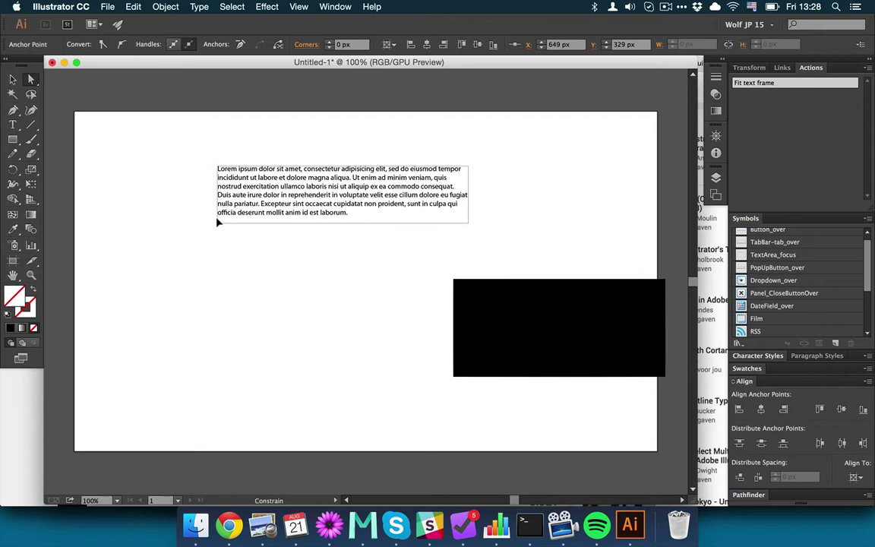
left_click(272, 249)
Resize and reposition the text frame, then Option-drag copies to the top right and lower centre.
key("v")
left_click(332, 167)
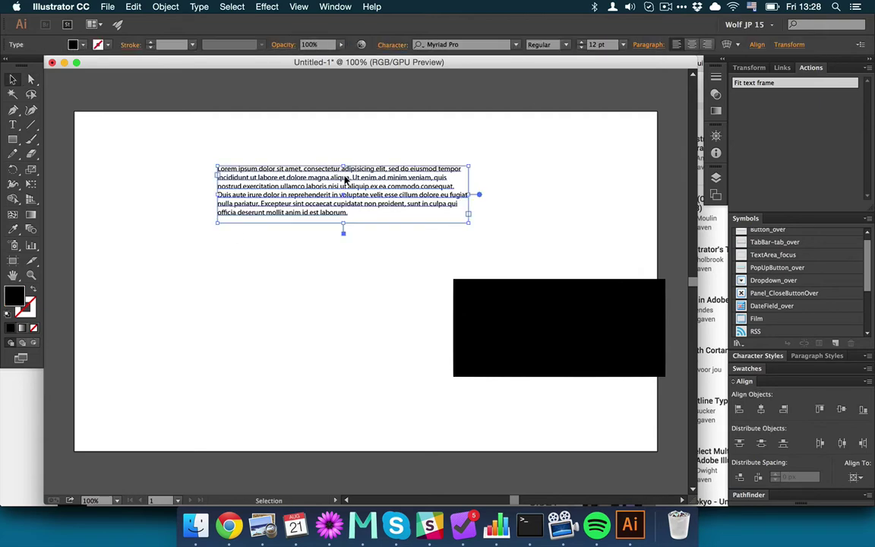
left_click_drag(349, 178, 351, 150)
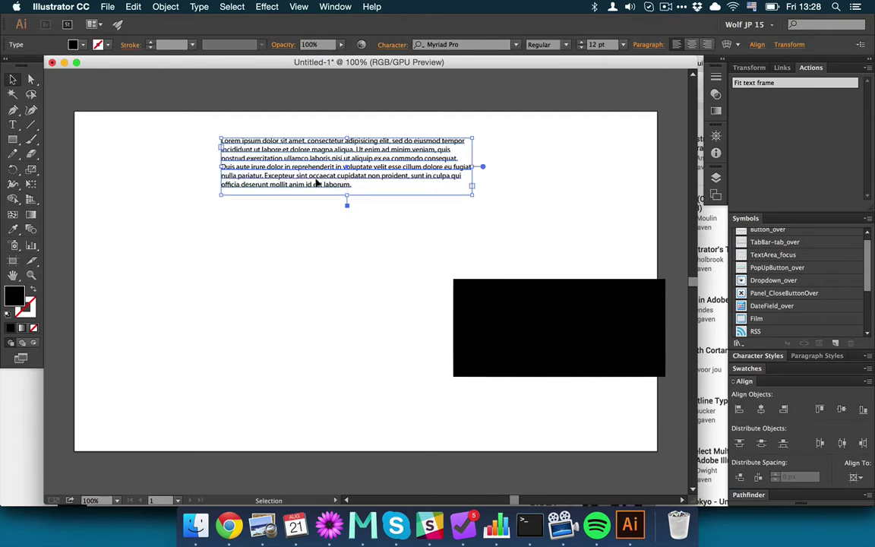
left_click_drag(315, 183, 347, 306)
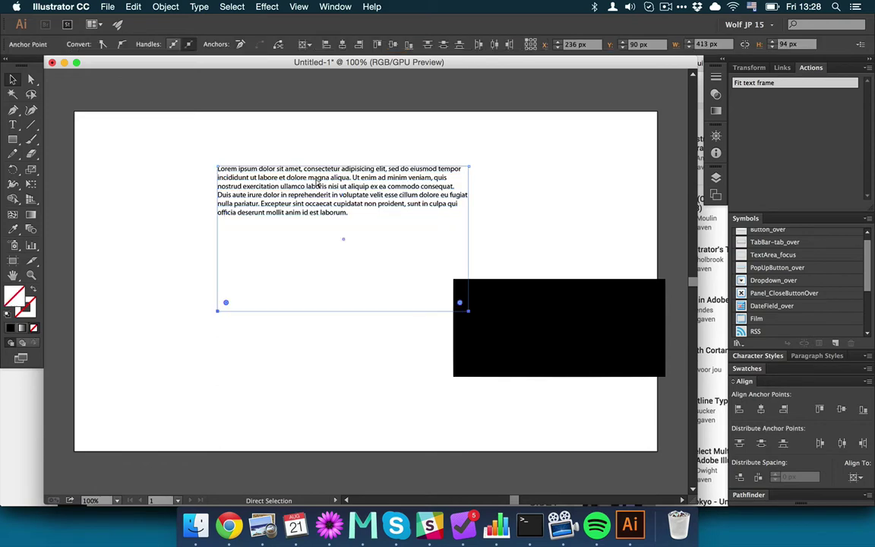
left_click_drag(293, 185, 452, 146)
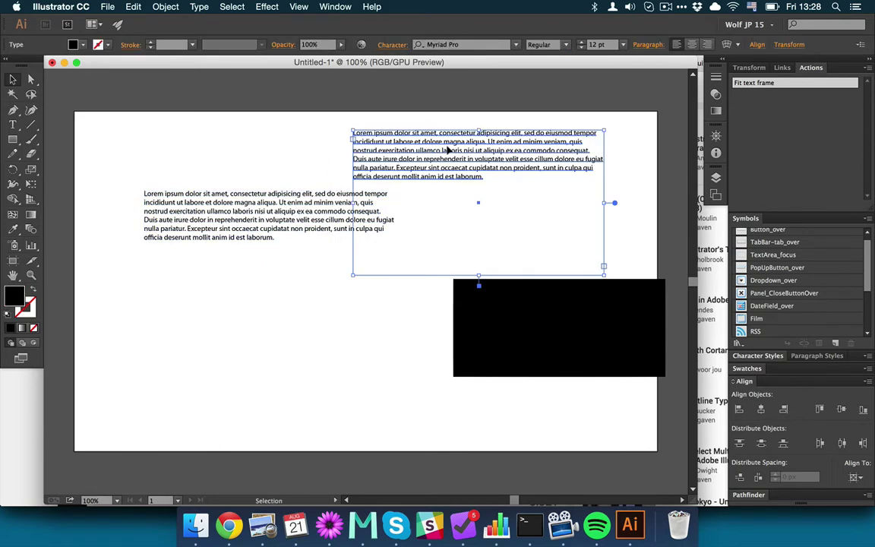
left_click_drag(383, 191, 307, 295)
left_click(227, 143)
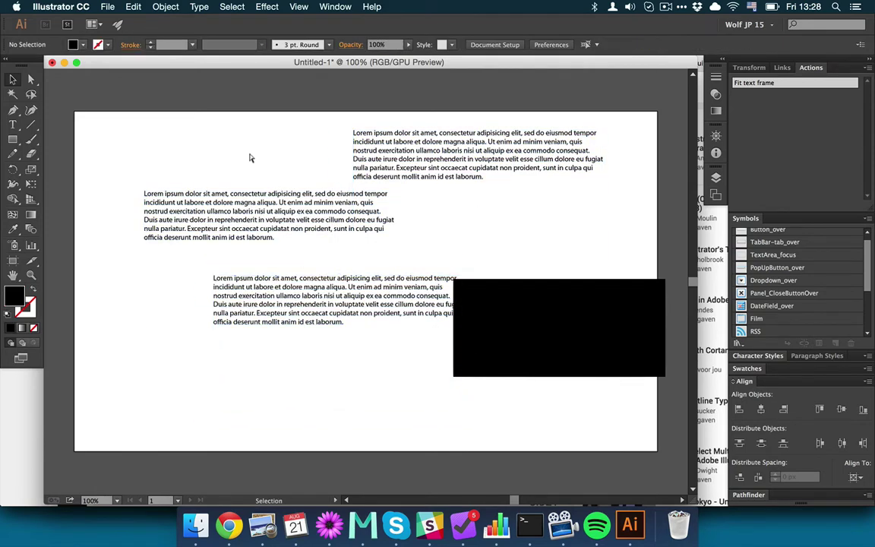
In Outline view, select all three text frames and play the Fit text frame action.
key("super+y")
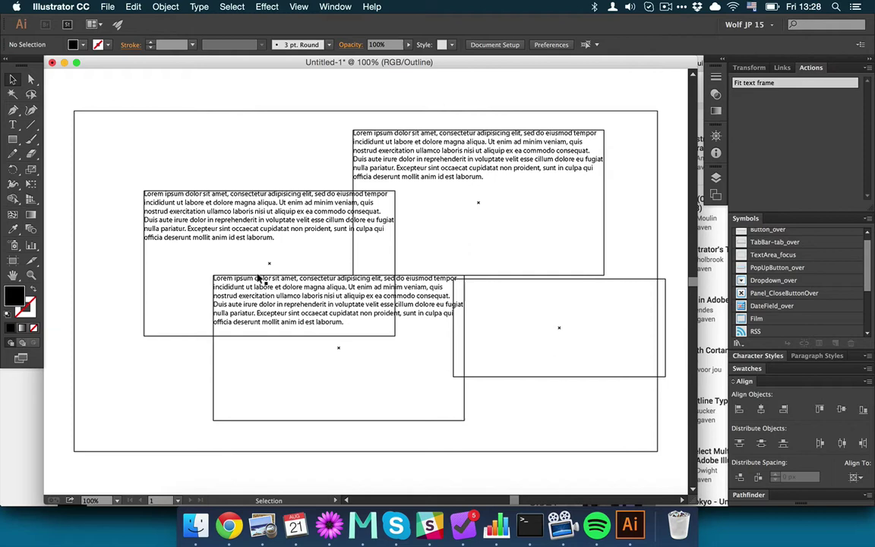
left_click(289, 218)
left_click(445, 143, "shift")
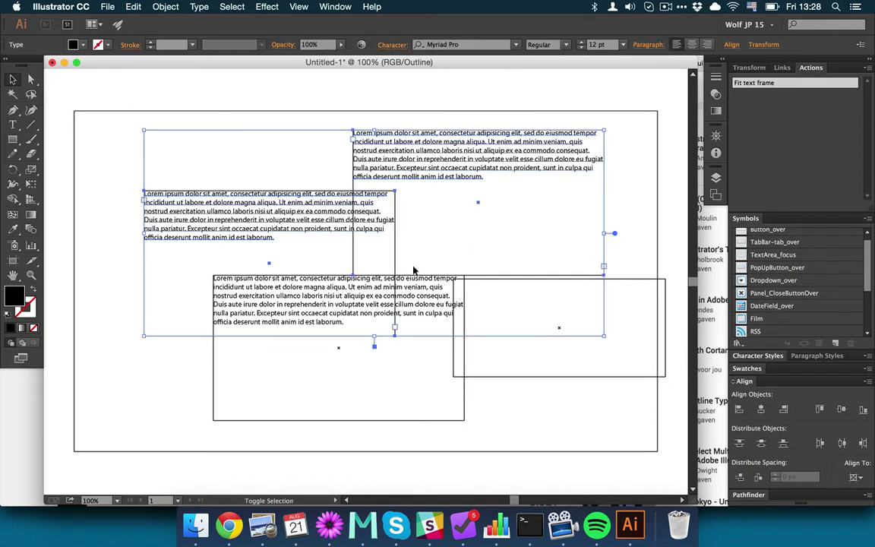
left_click(422, 297, "shift")
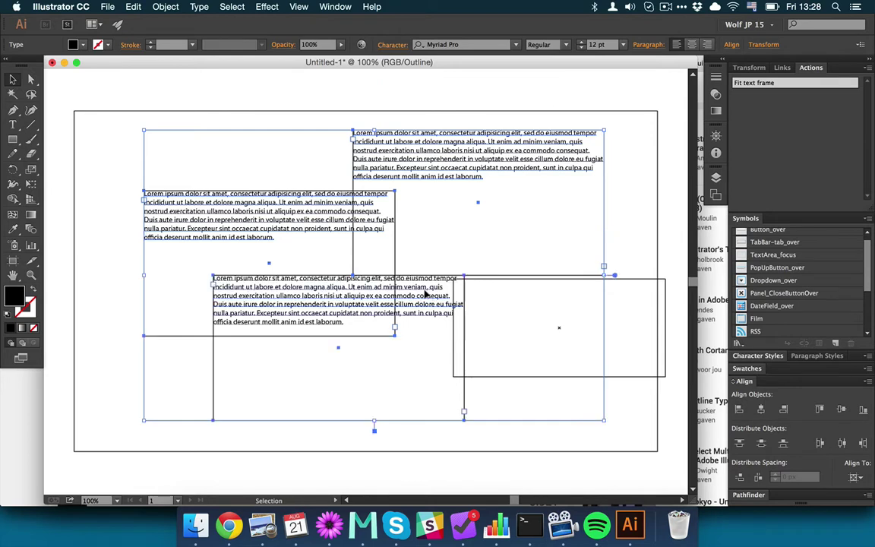
left_click(765, 87)
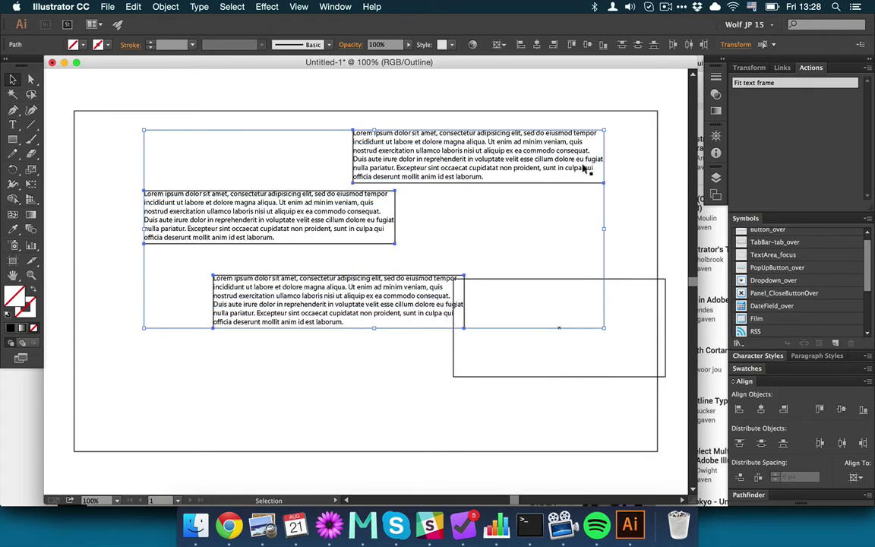
left_click(553, 248)
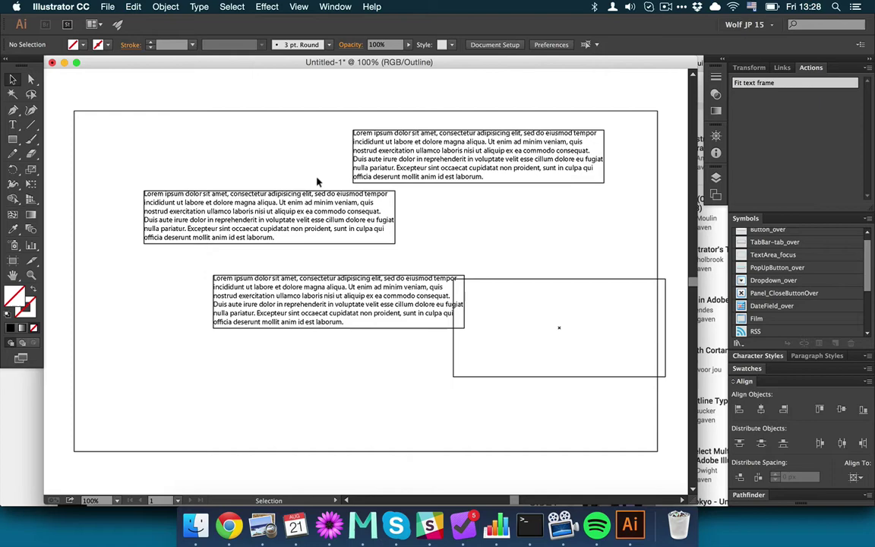
left_click(384, 142)
left_click(293, 151)
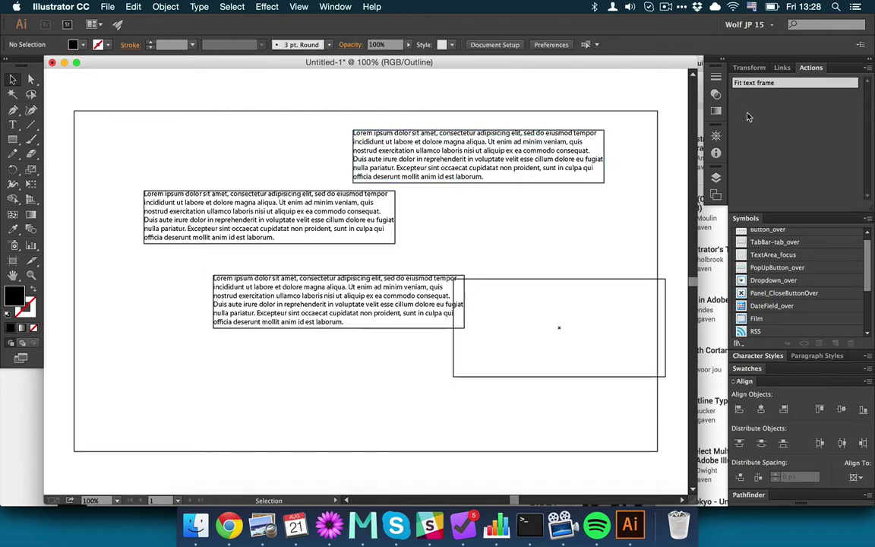
Search 'kelso cartography scripts' in Chrome and open the Scripts - Kelso Cartography page.
left_click(228, 523)
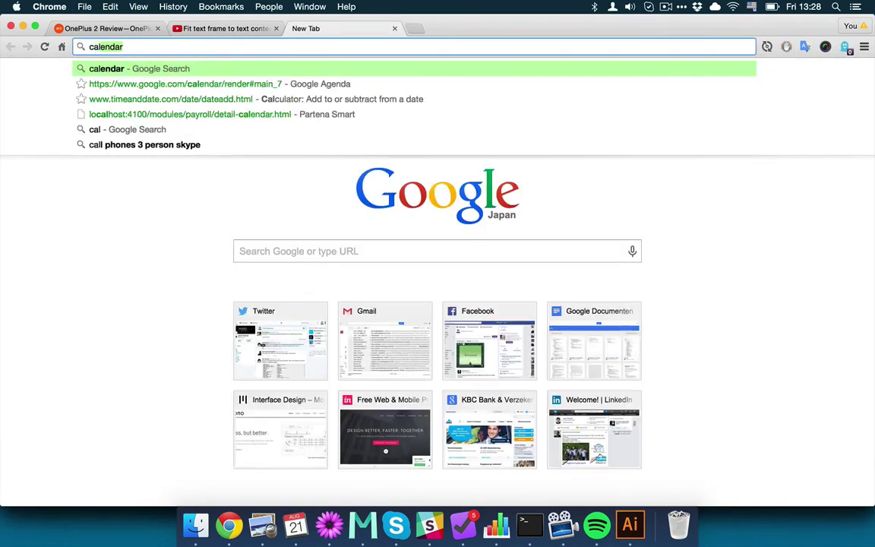
type("so")
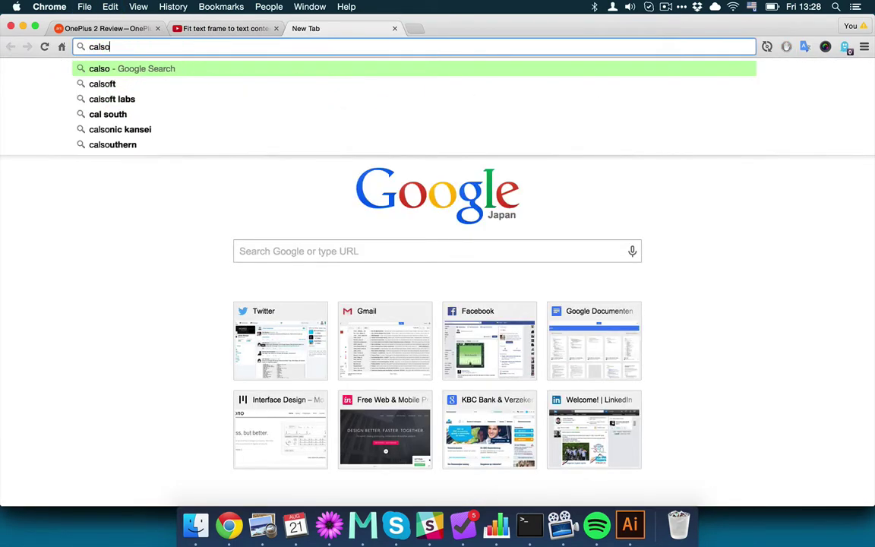
type(" cartopgr")
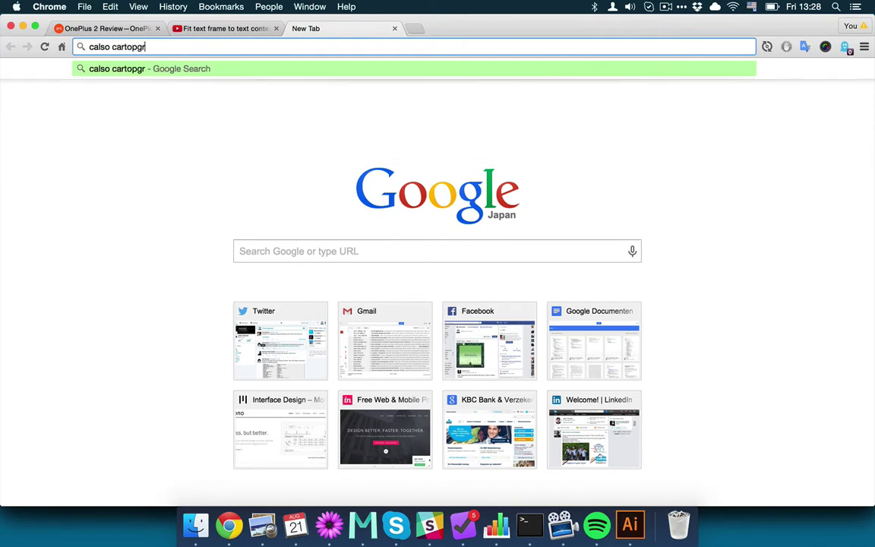
type("aphy scri")
key("Down")
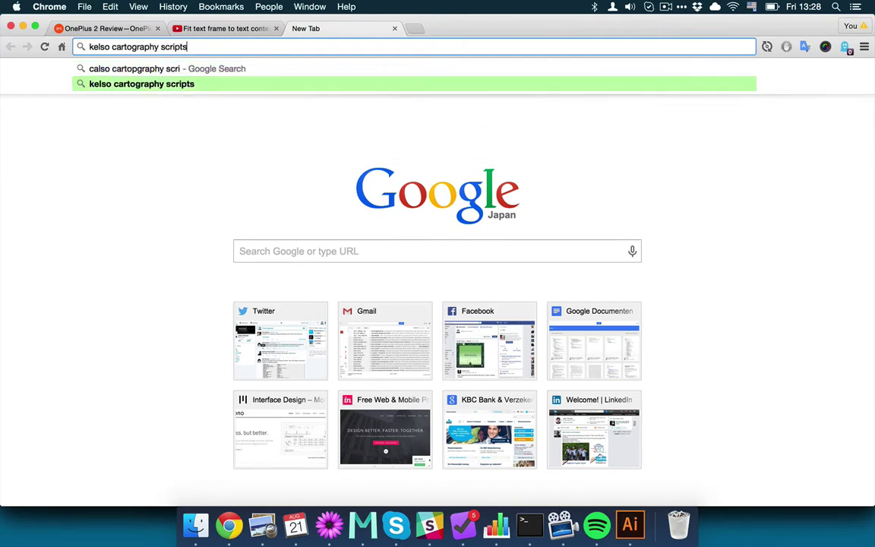
key("Return")
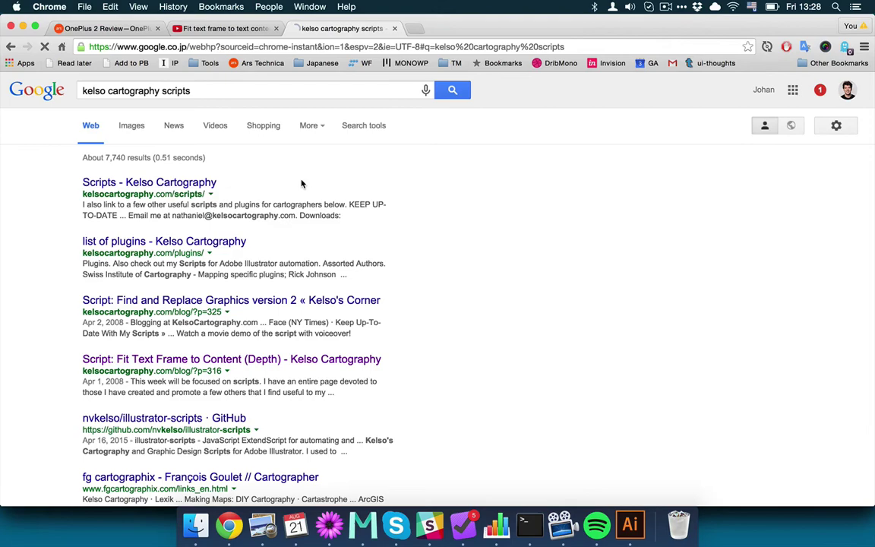
left_click(199, 182)
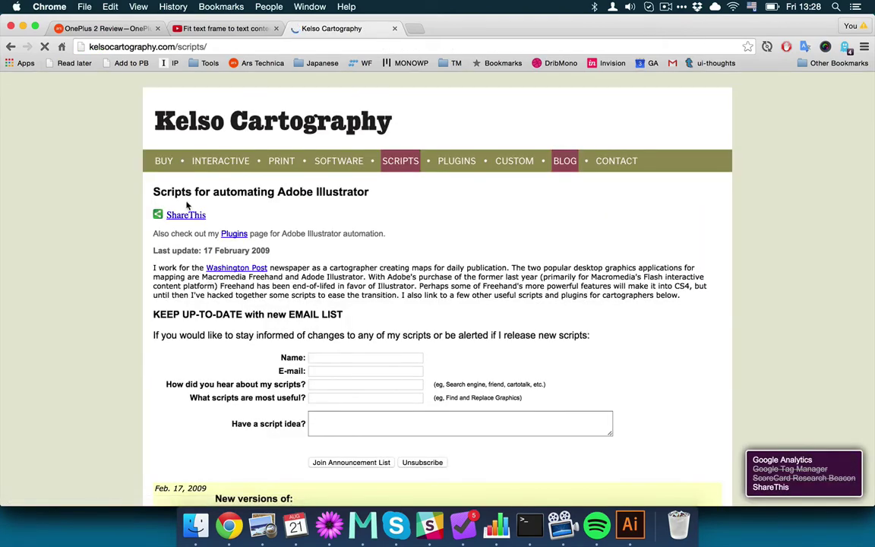
mouse_move(185, 200)
scroll(133, 239, "down", 5)
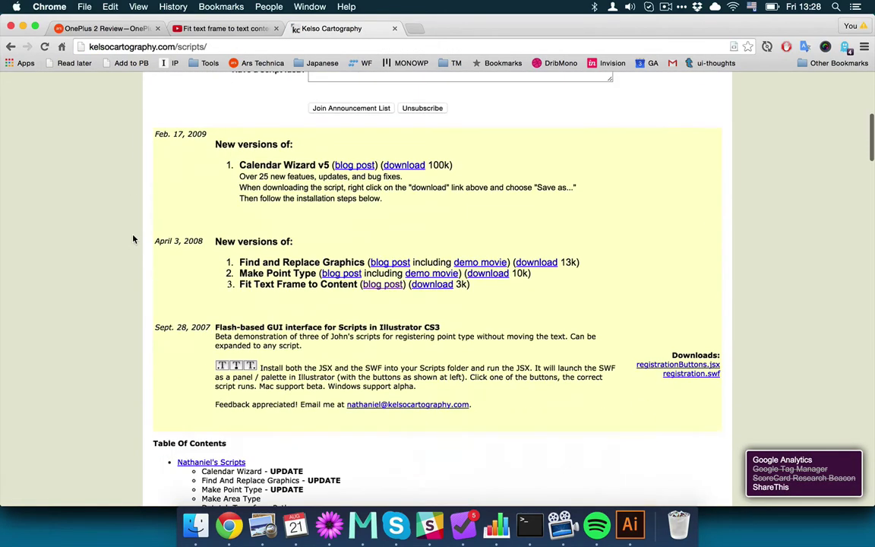
scroll(133, 239, "up", 5)
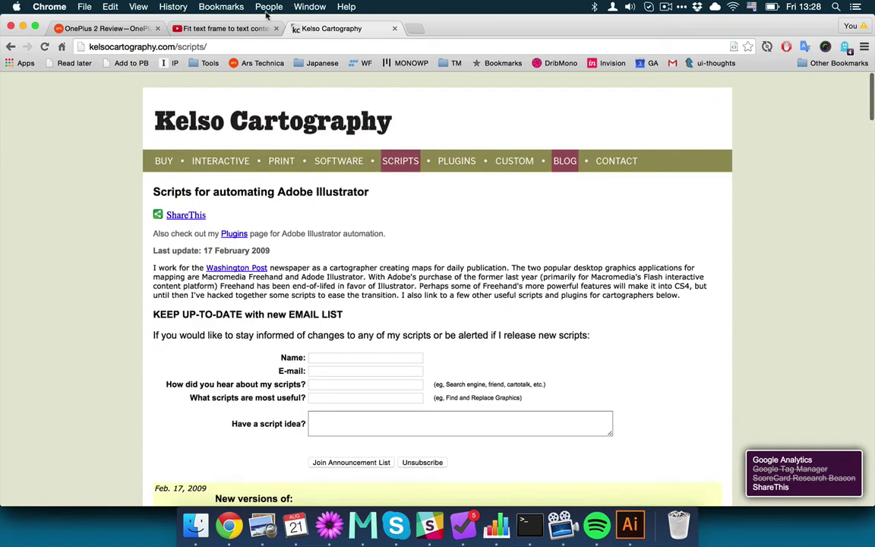
Replay and pause the Fit text frame tutorial on YouTube, scroll to its comments, then return to Illustrator.
left_click(243, 30)
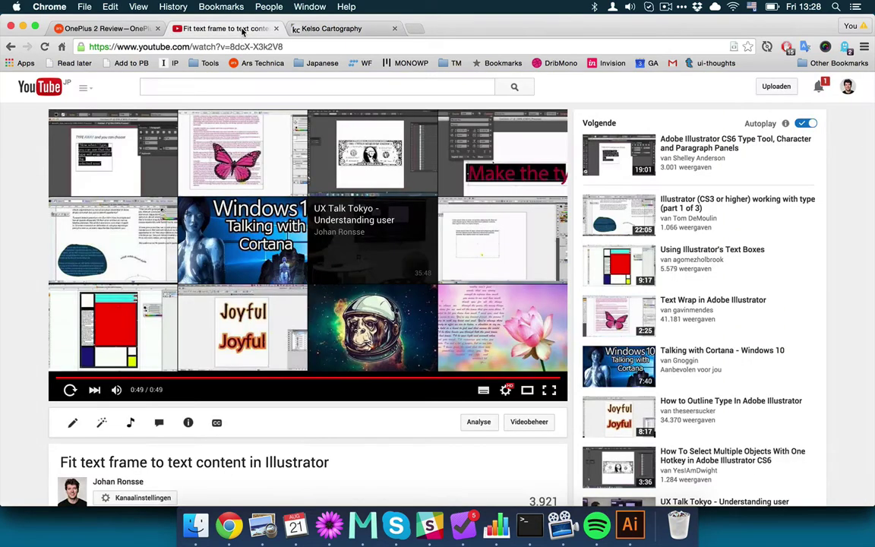
left_click(70, 392)
left_click(296, 164)
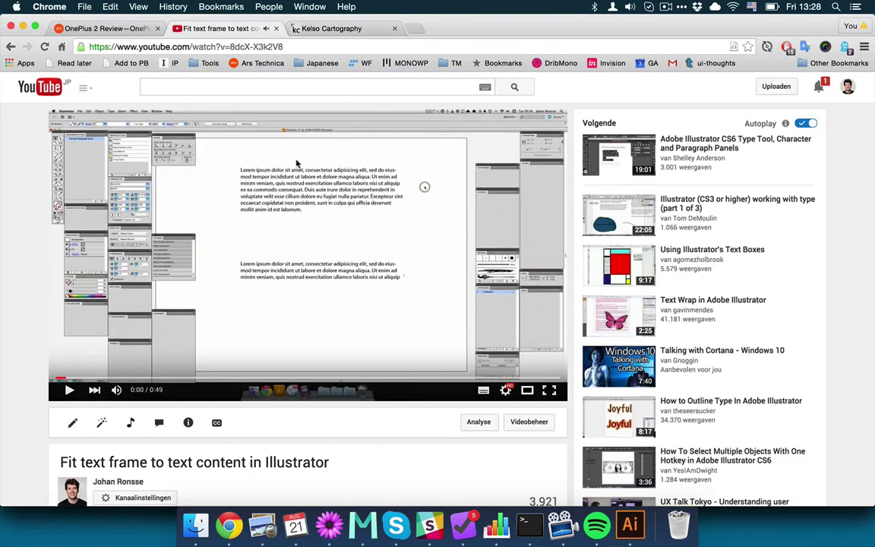
scroll(284, 185, "down", 2)
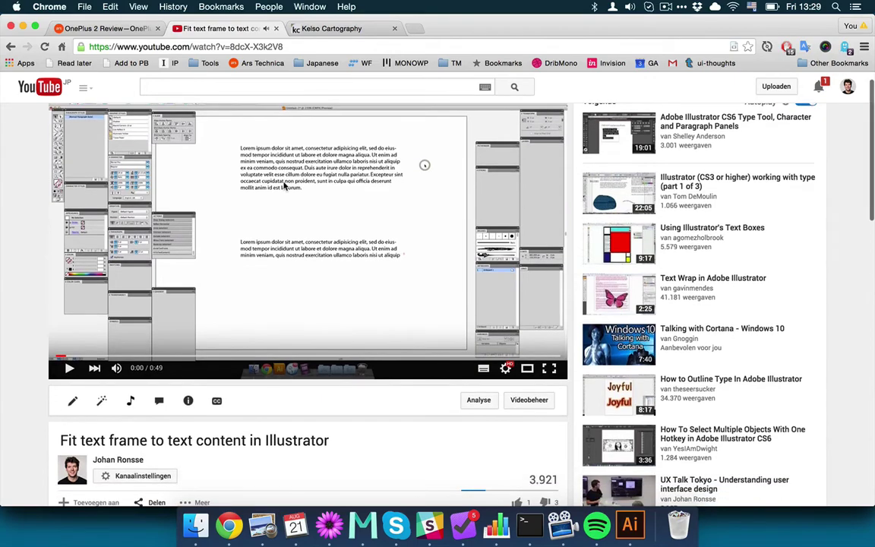
scroll(426, 319, "up", 2)
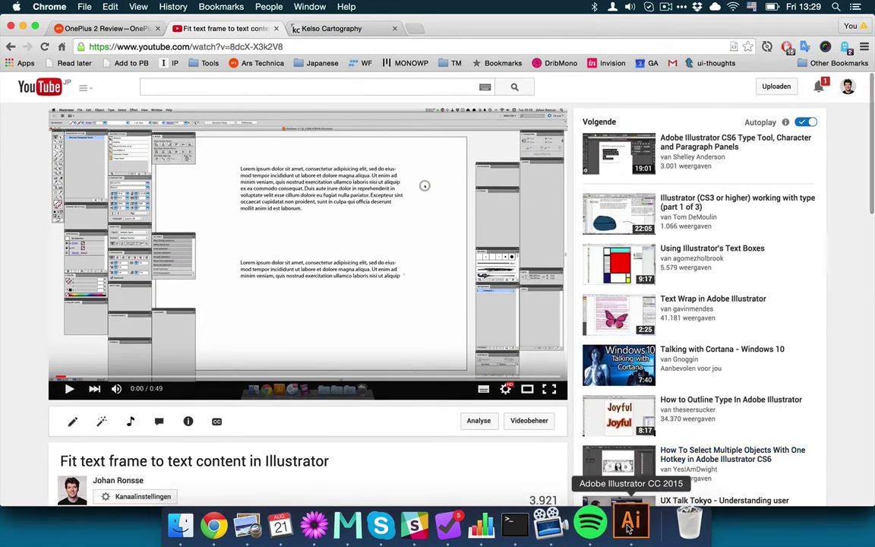
scroll(411, 452, "down", 1)
scroll(411, 451, "down", 5)
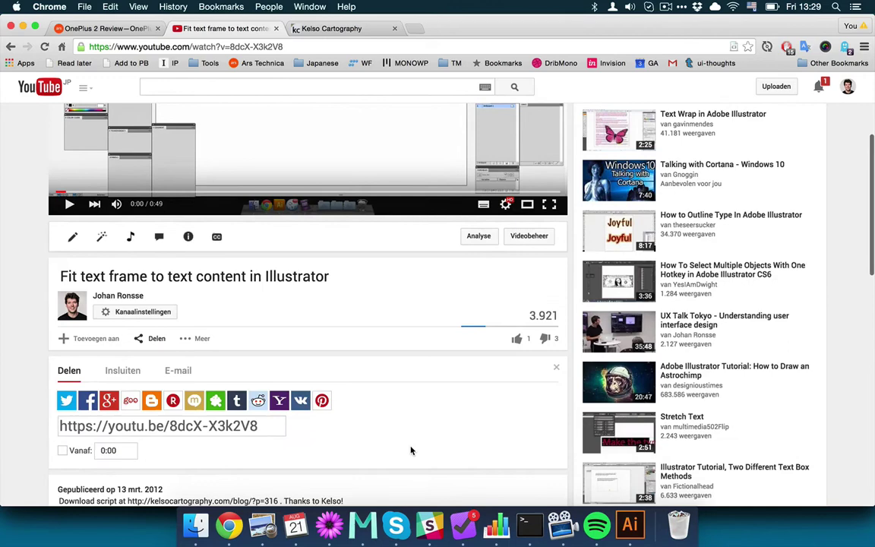
scroll(411, 451, "down", 12)
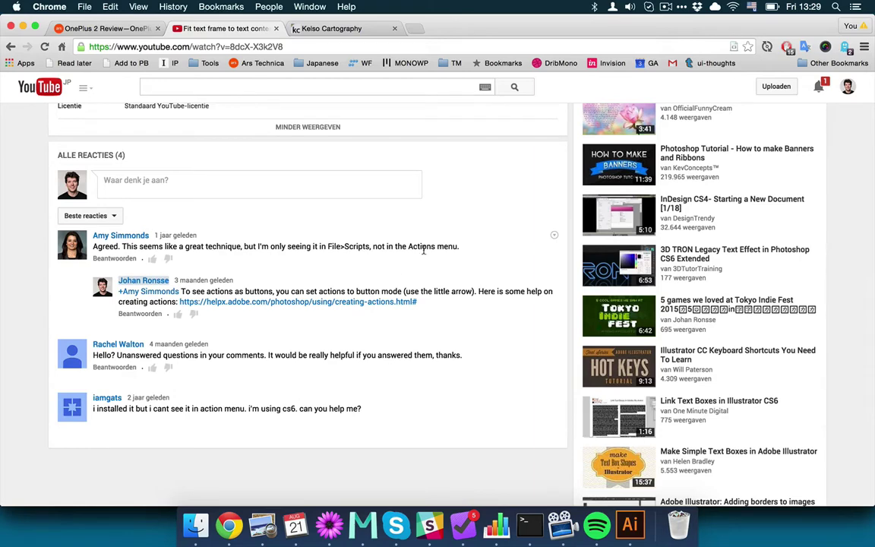
left_click(630, 524)
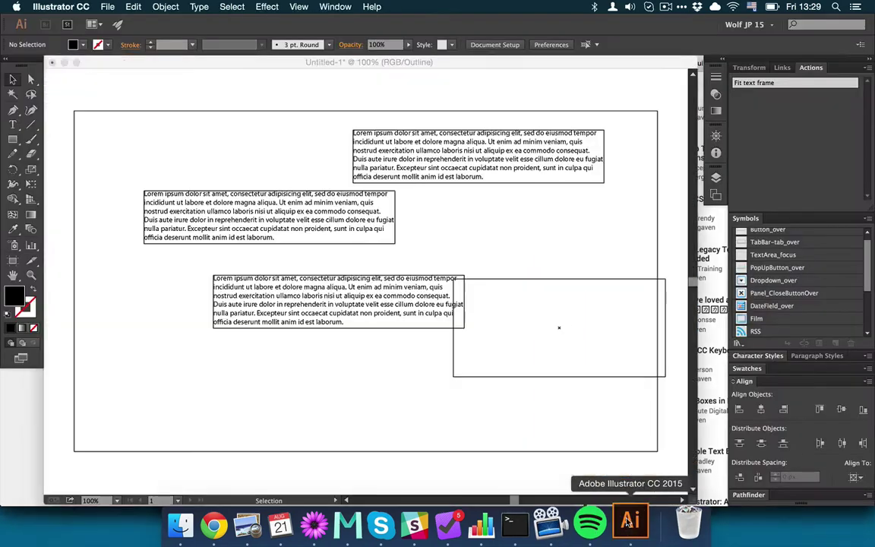
Turn off the Actions panel's Button Mode to inspect Fit text frame, restore it, then go to Finder.
left_click(865, 68)
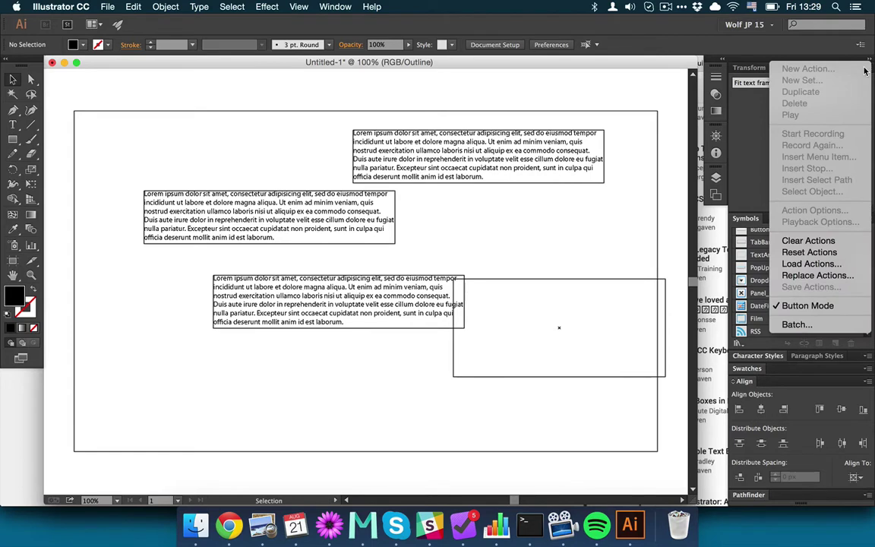
left_click(808, 305)
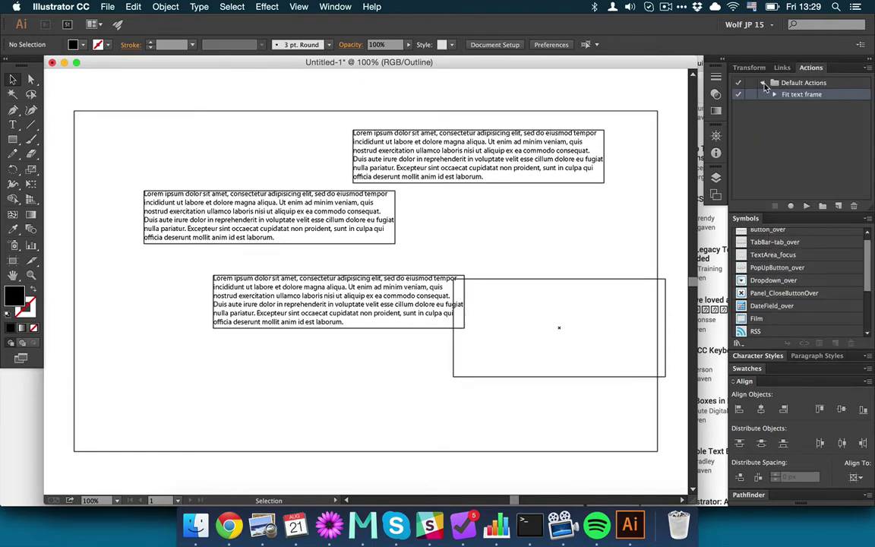
left_click(870, 68)
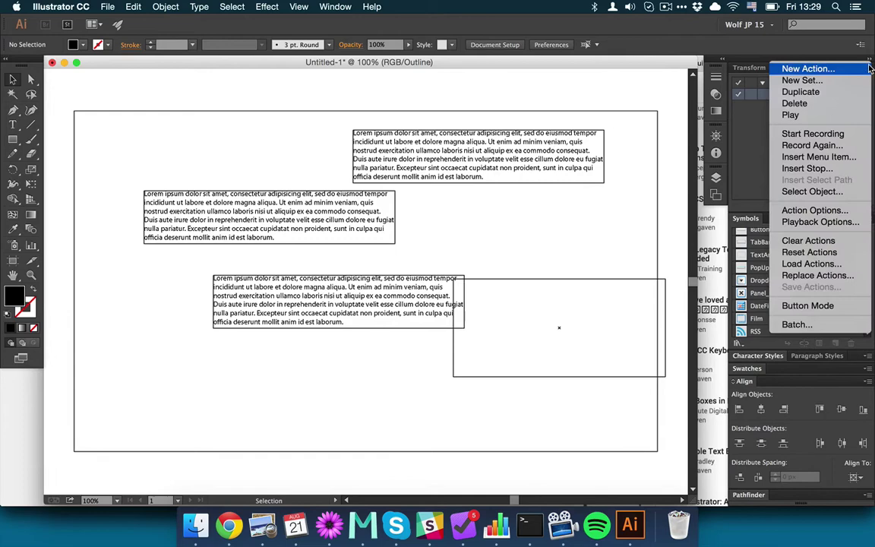
left_click(807, 306)
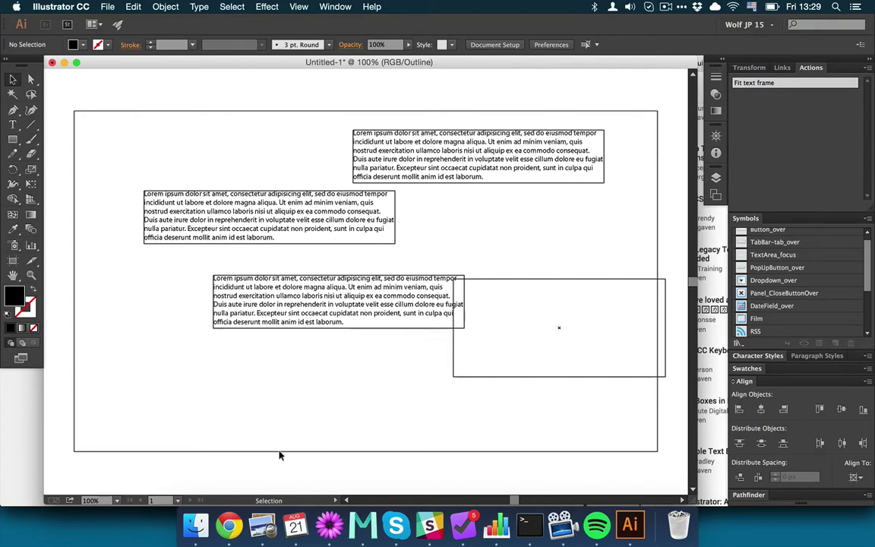
left_click(195, 524)
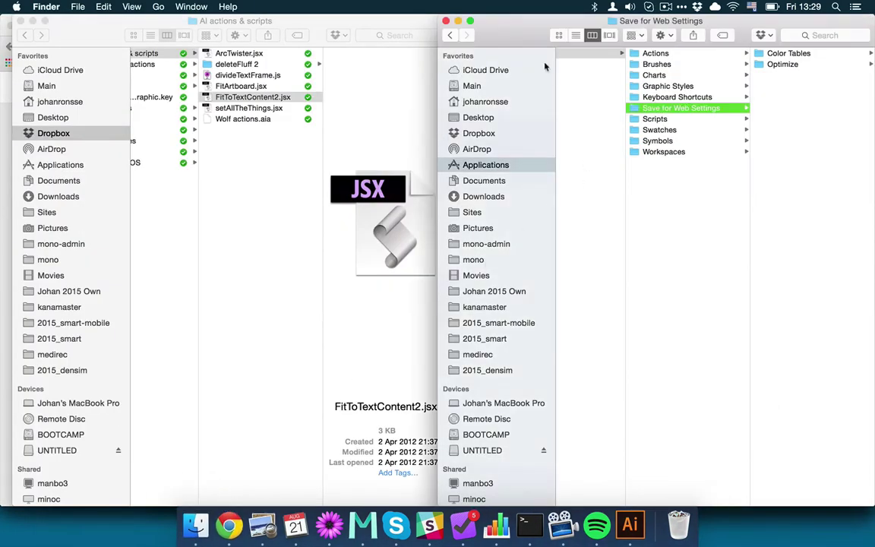
Browse to Adobe Illustrator CC 2015 > Presets > en_US > Scripts and open FitToTextContent2.jsx in TextMate.
left_click(367, 78)
scroll(367, 79, "left", 5)
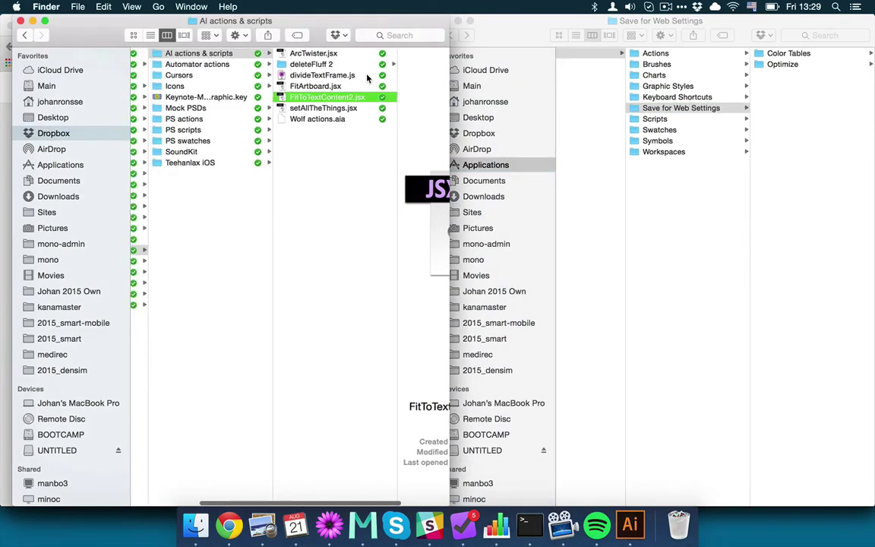
scroll(367, 79, "right", 3)
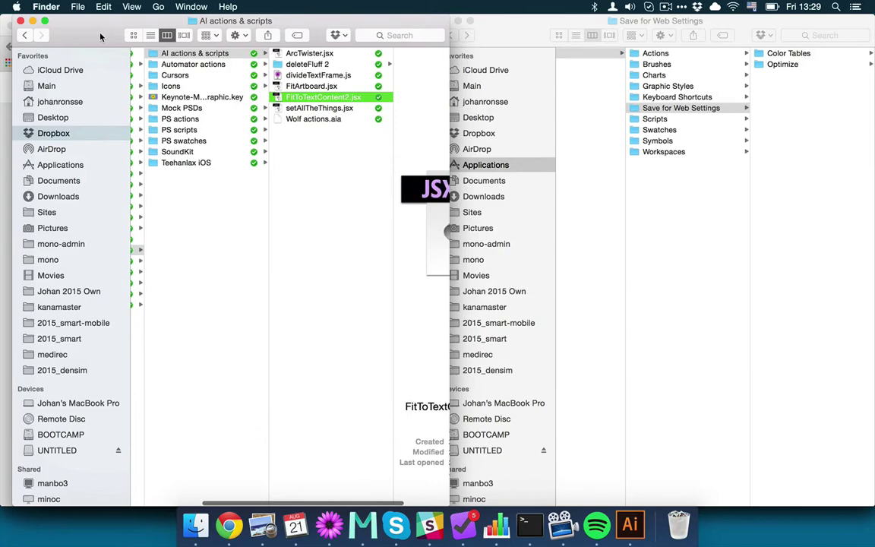
left_click(84, 164)
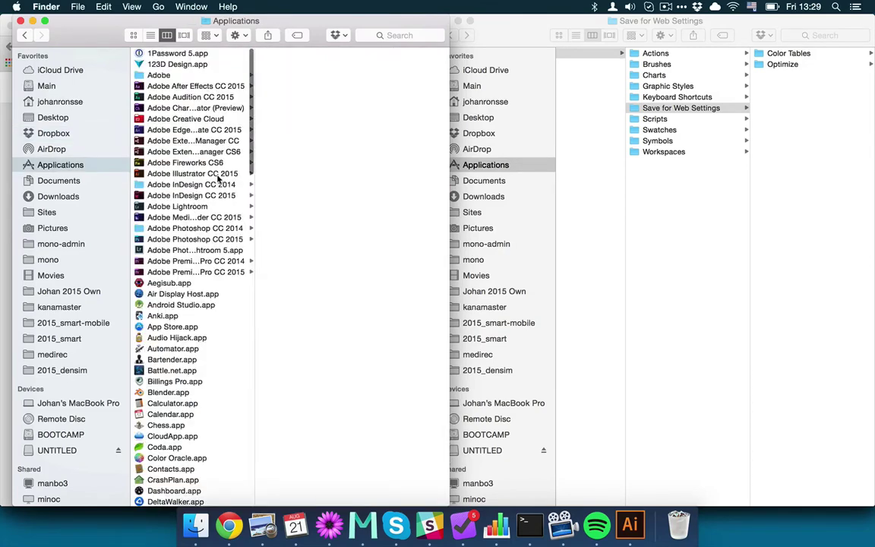
left_click(216, 174)
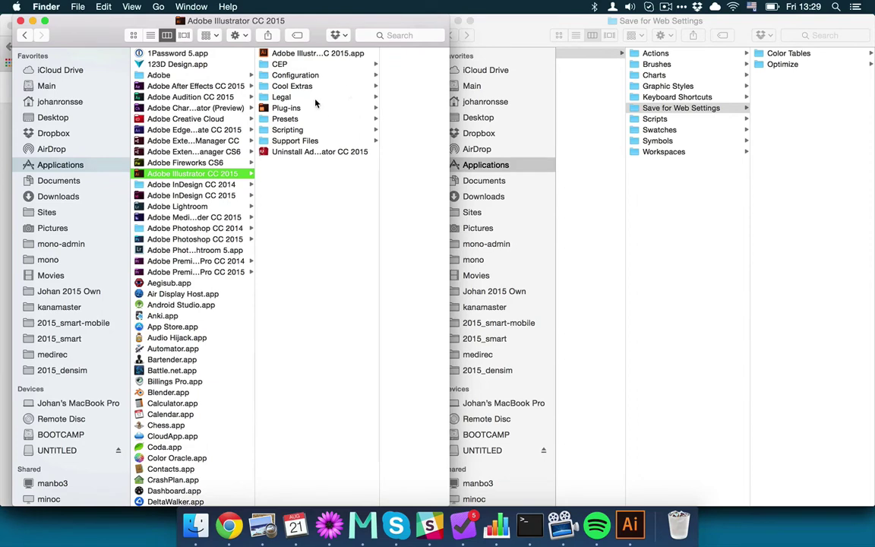
left_click(285, 119)
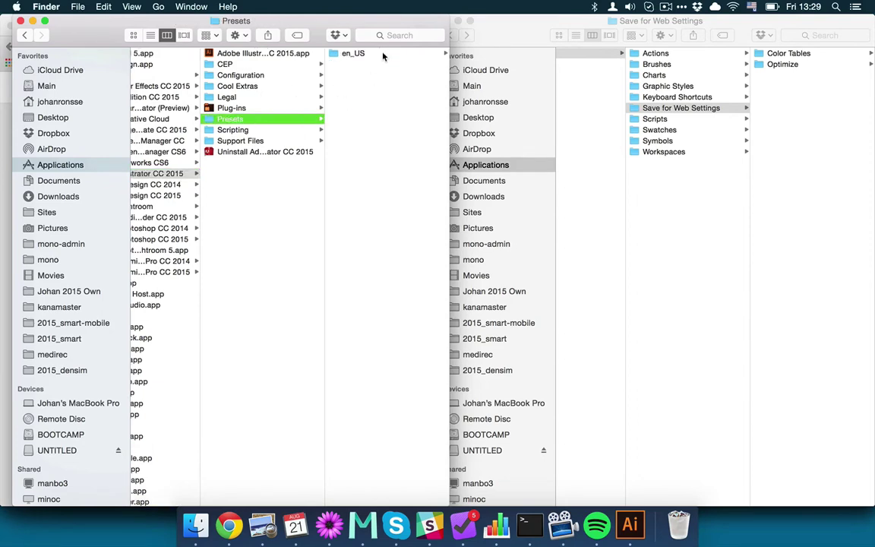
left_click(383, 54)
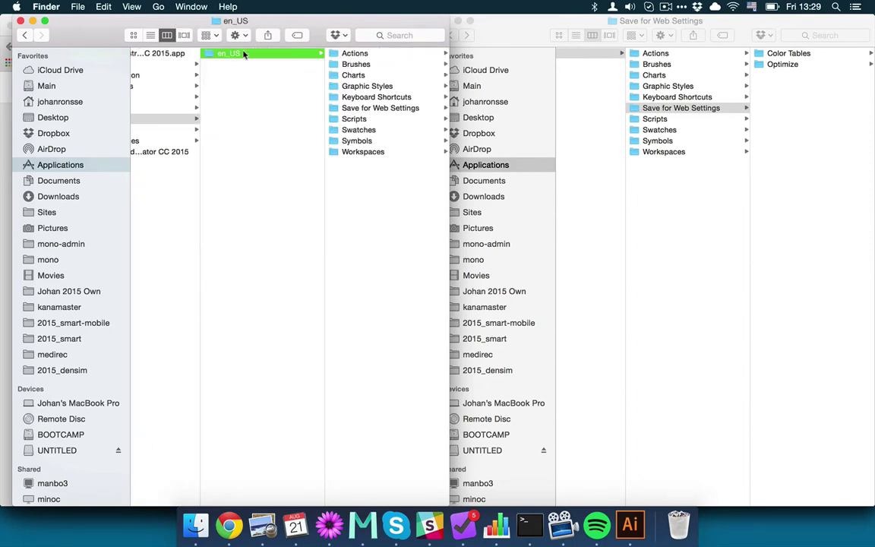
left_click(371, 119)
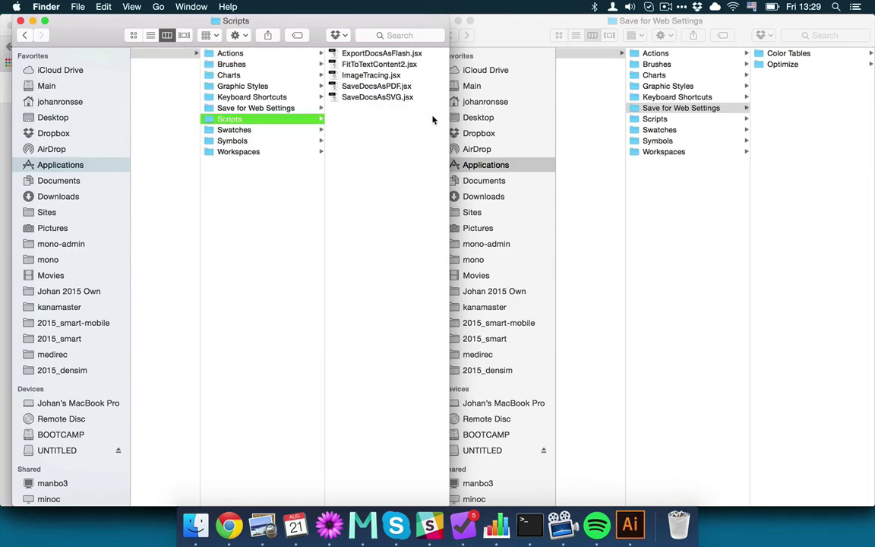
left_click(372, 66)
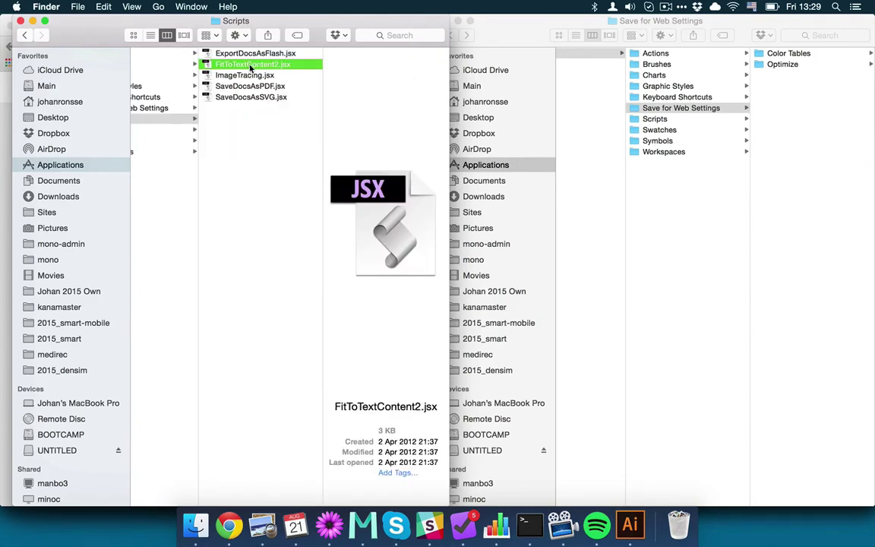
left_click_drag(253, 64, 329, 523)
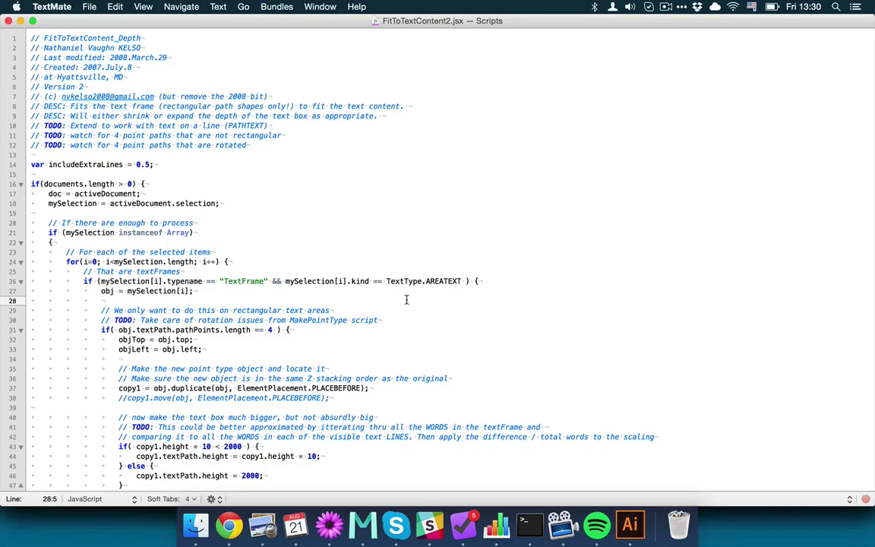
Scroll through the script, check the Scripts folder in Finder, and return to Illustrator.
scroll(407, 300, "down", 10)
scroll(396, 302, "up", 12)
left_click(631, 524)
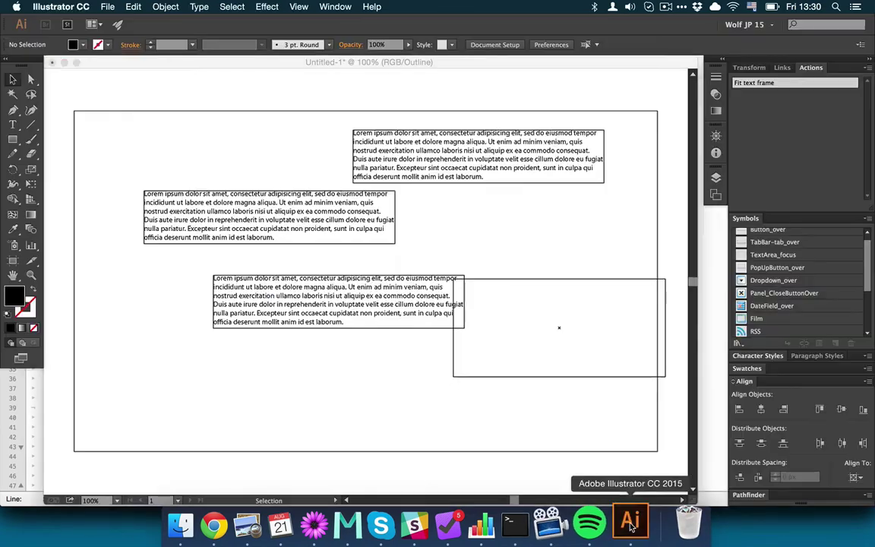
left_click(209, 540)
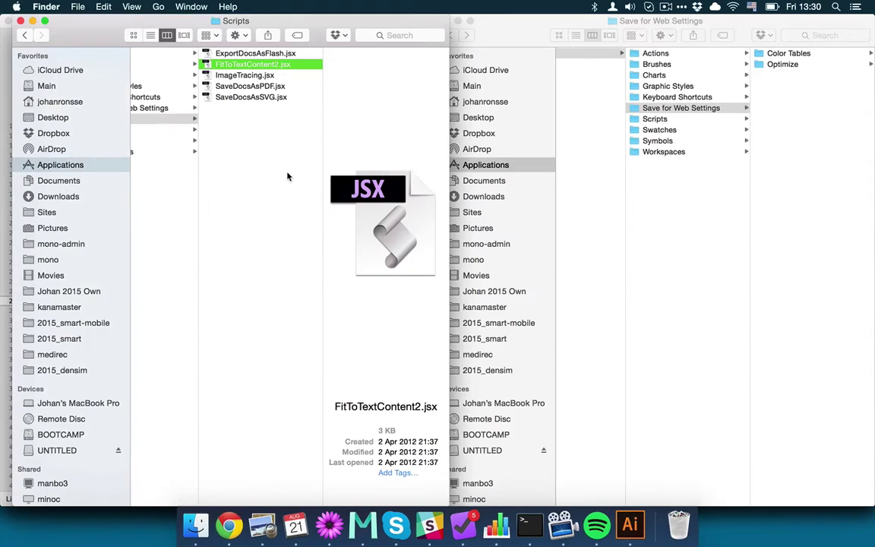
left_click(287, 176)
key("Left")
key("Left")
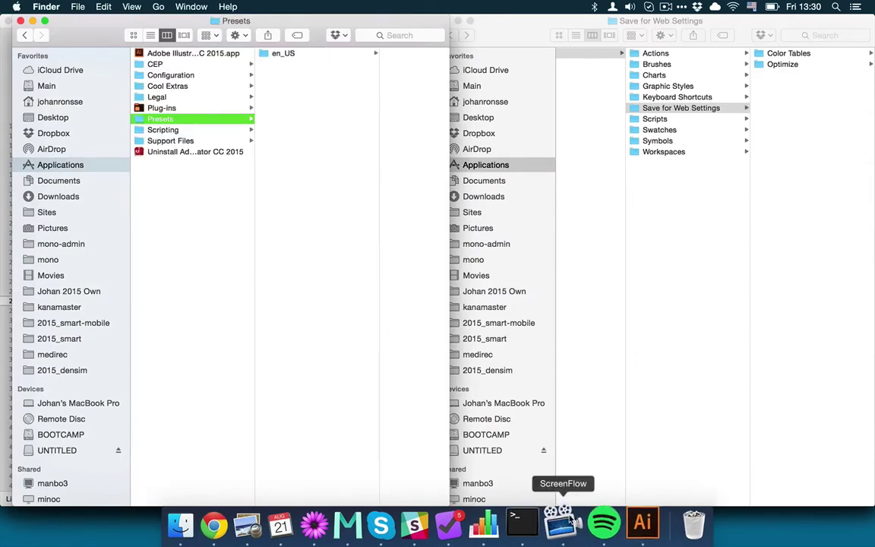
left_click(596, 525)
Switch the Actions panel out of Button Mode to show actions as an editable list.
left_click(630, 525)
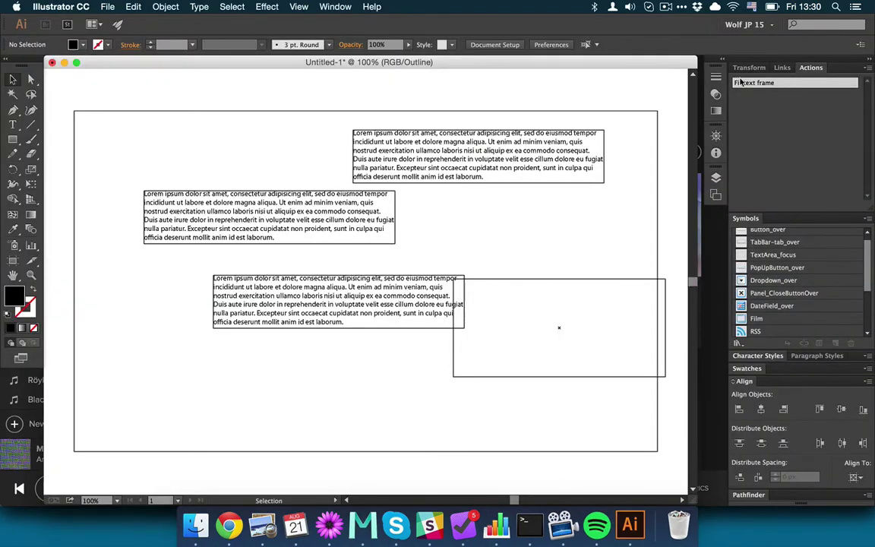
left_click(868, 70)
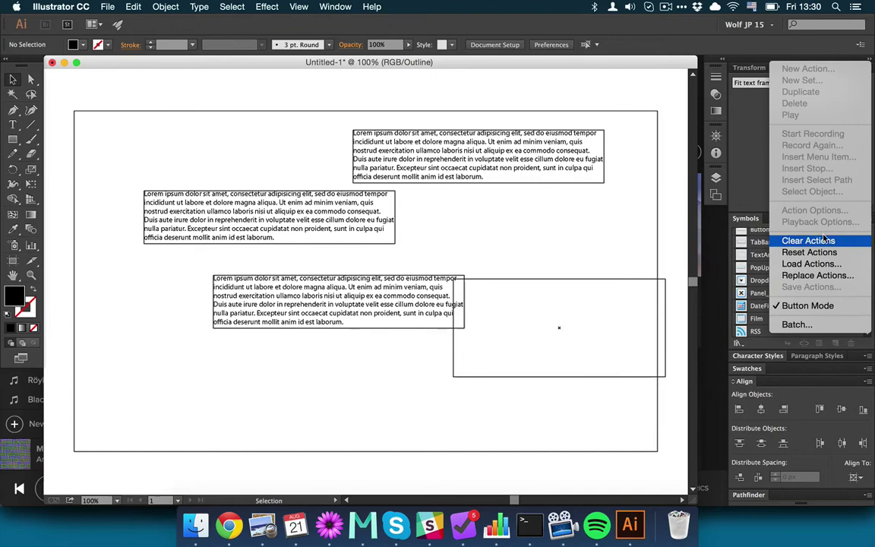
left_click(817, 306)
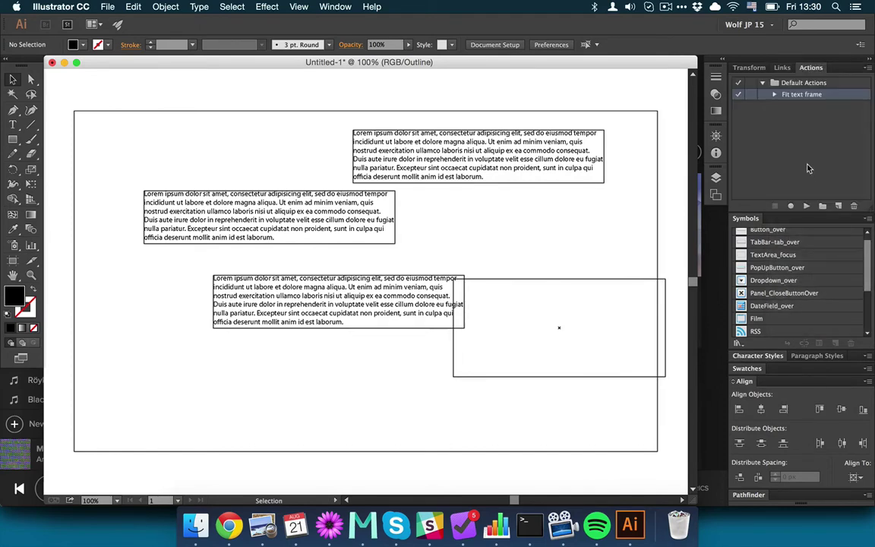
left_click(869, 69)
left_click(342, 116)
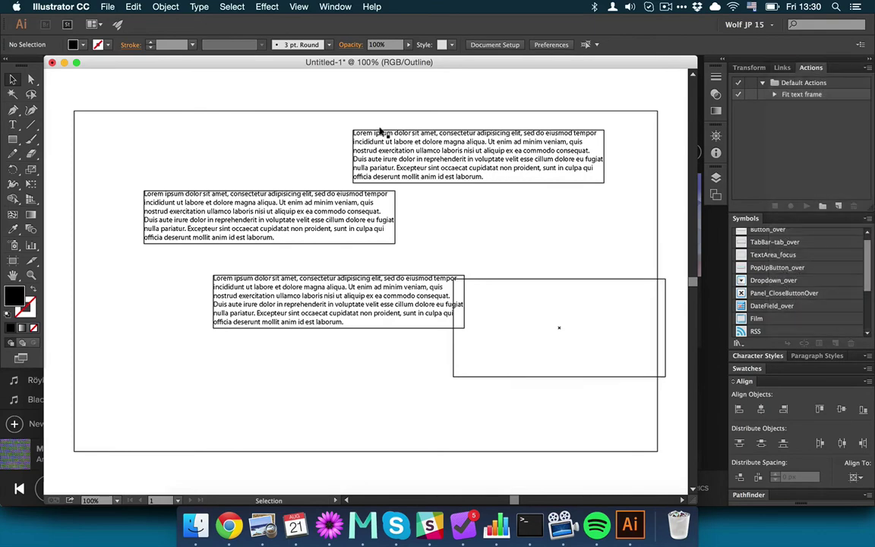
Run File > Scripts > FitToTextContent2 and collapse the Fit text frame action.
left_click(107, 6)
mouse_move(181, 271)
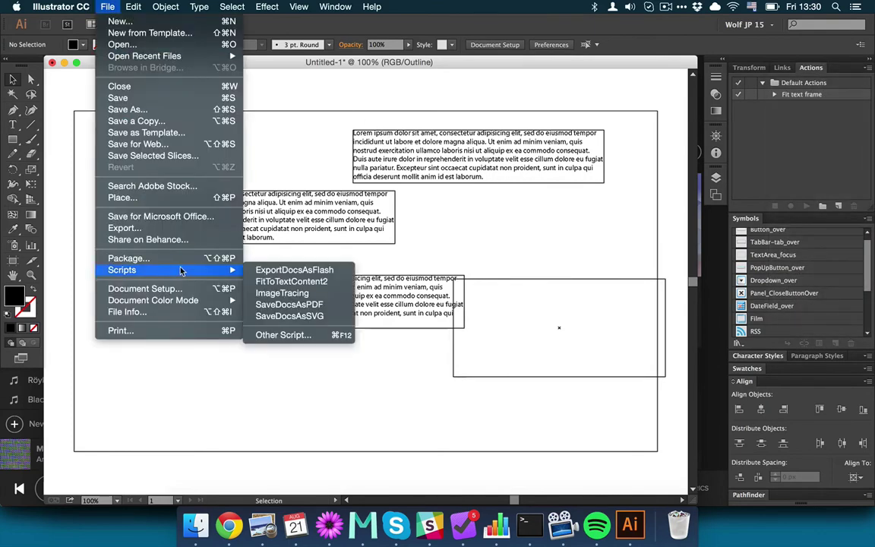
left_click(304, 282)
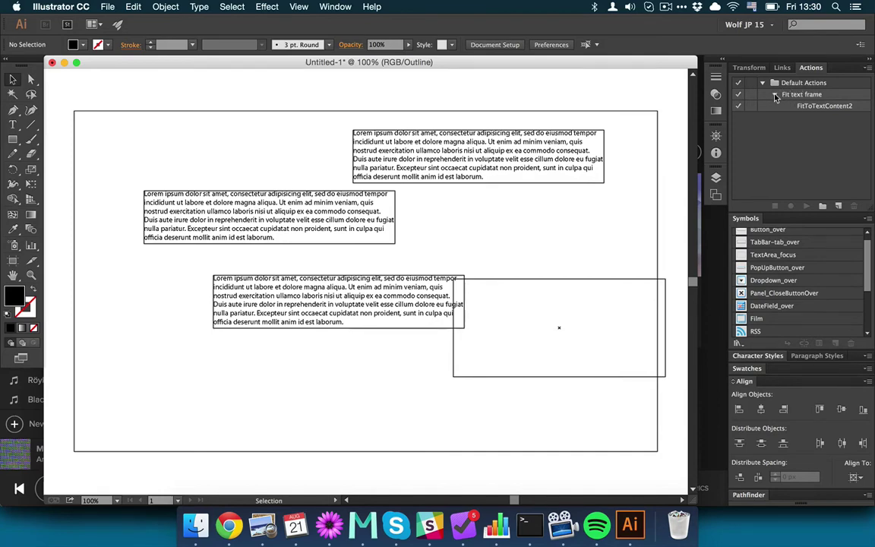
left_click(775, 95)
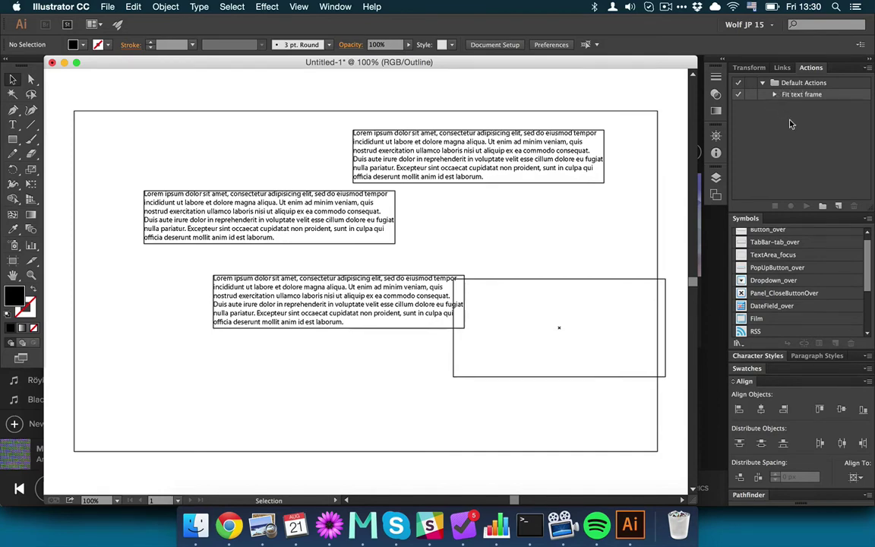
Create a new action named 'Fit text frame' and start recording it.
left_click(868, 70)
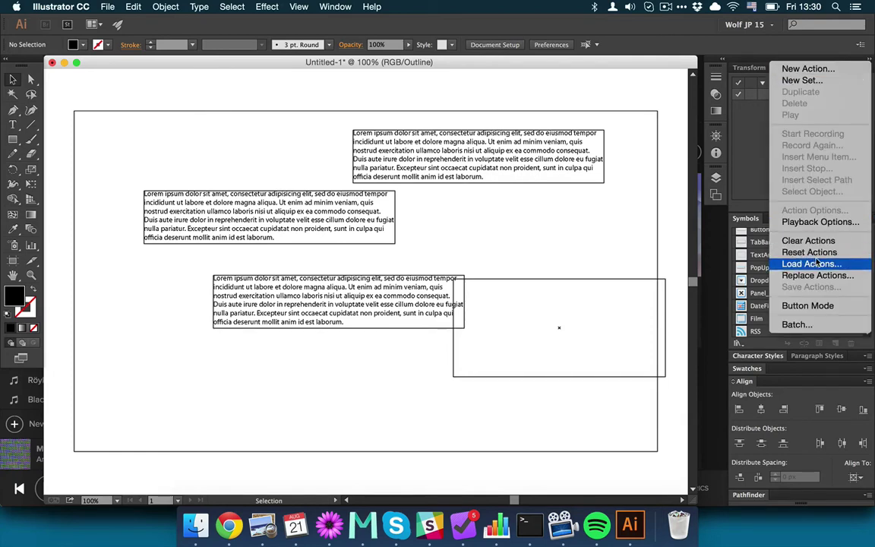
left_click(807, 68)
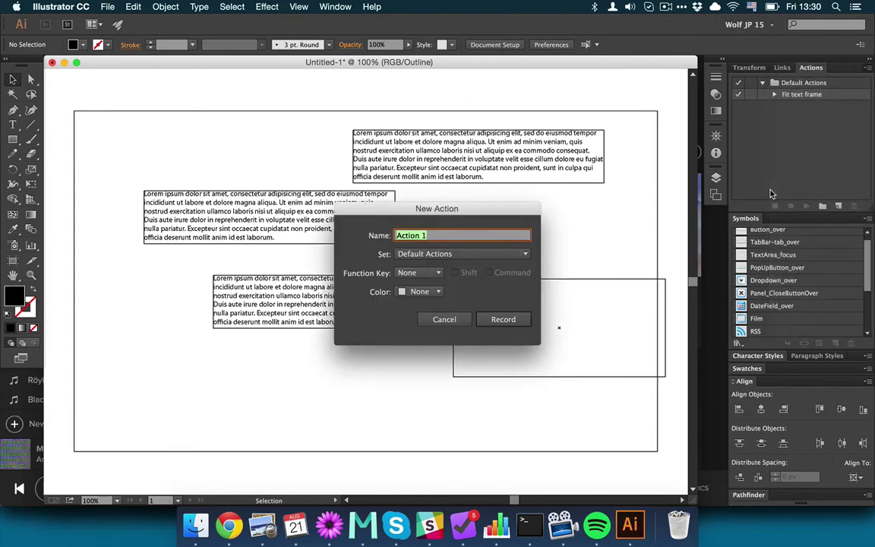
type("Fit tex")
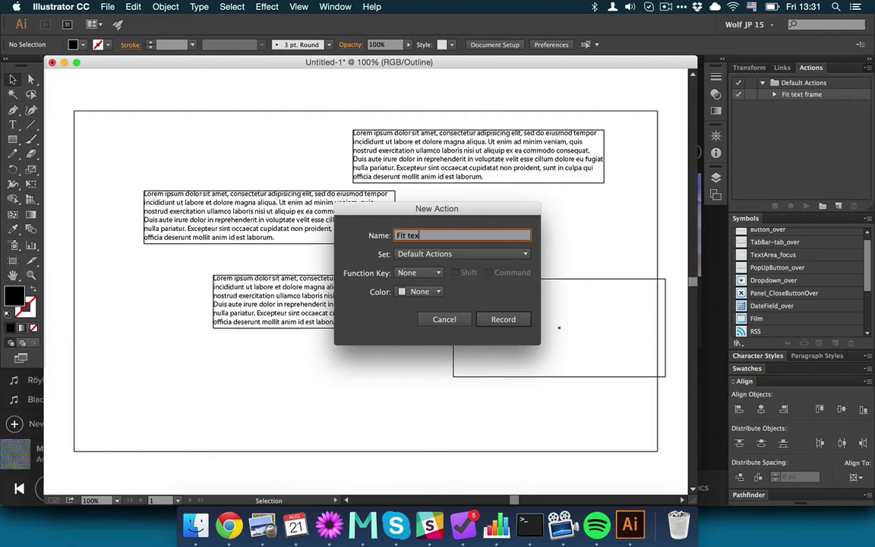
type("t frame")
key("Return")
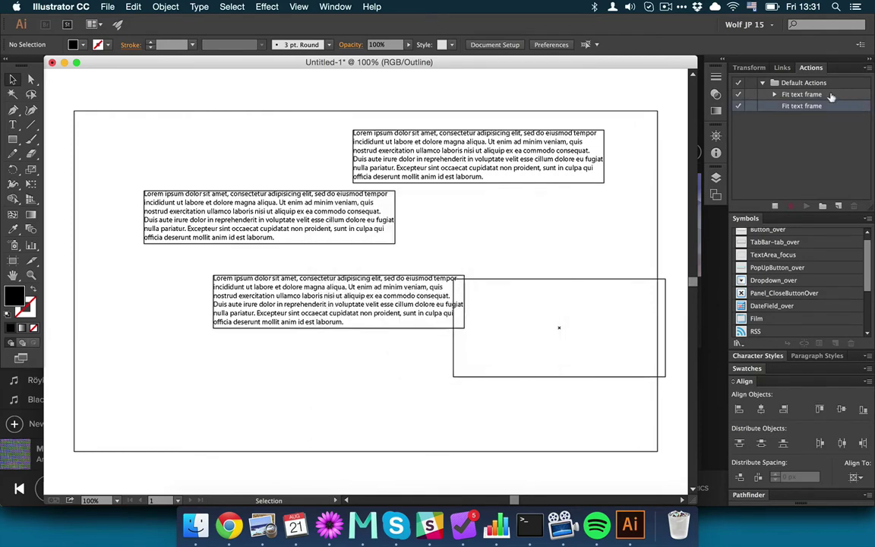
Insert the File > Scripts > FitToTextContent2 menu item as the action's recorded step.
left_click(869, 67)
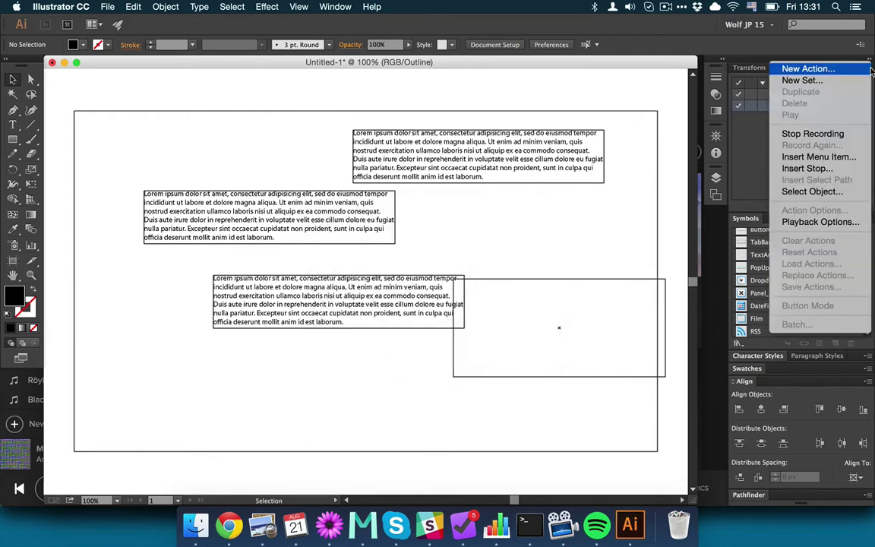
left_click(819, 157)
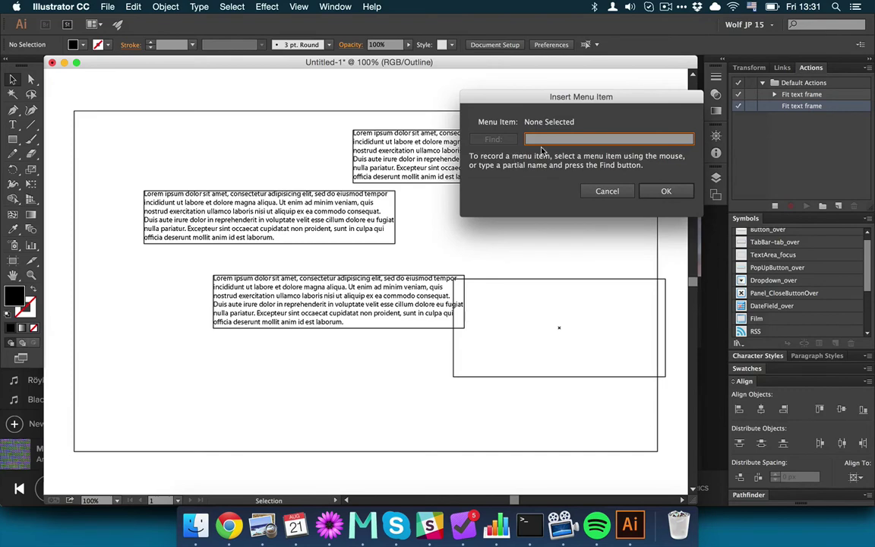
left_click(108, 6)
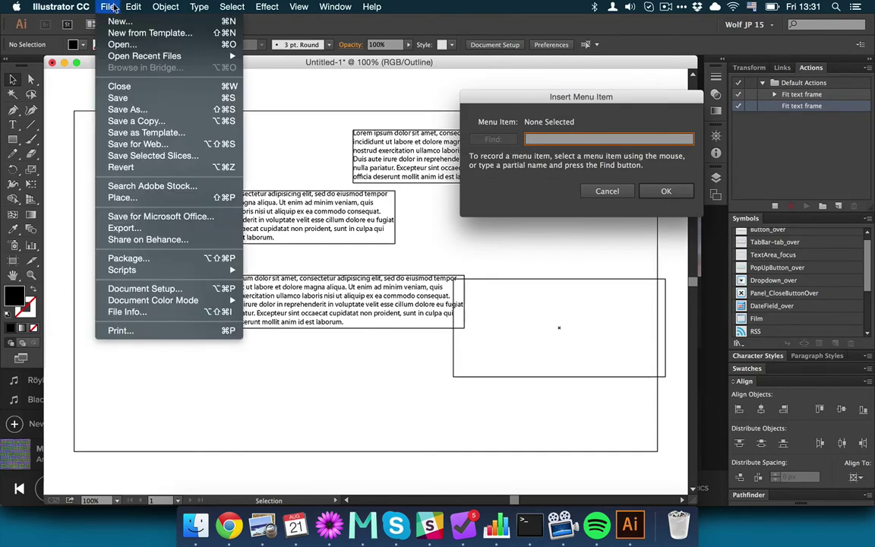
mouse_move(140, 272)
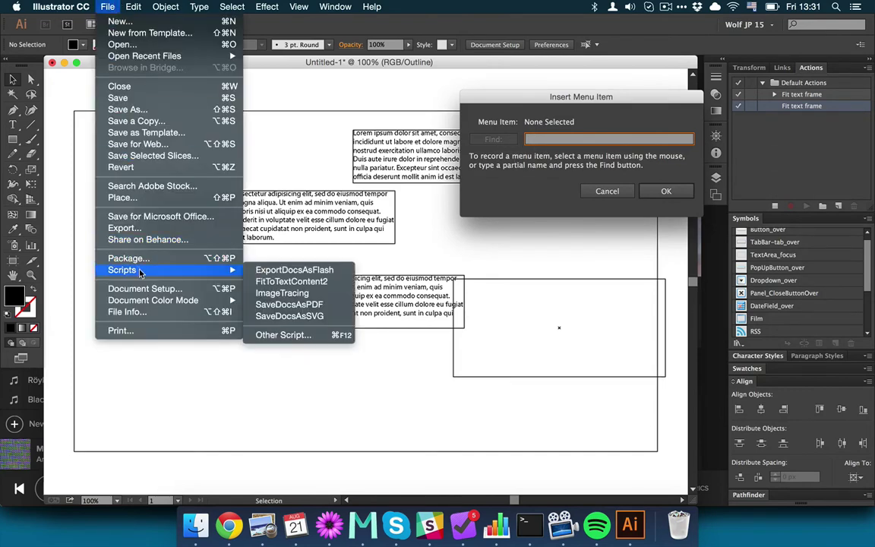
left_click(297, 283)
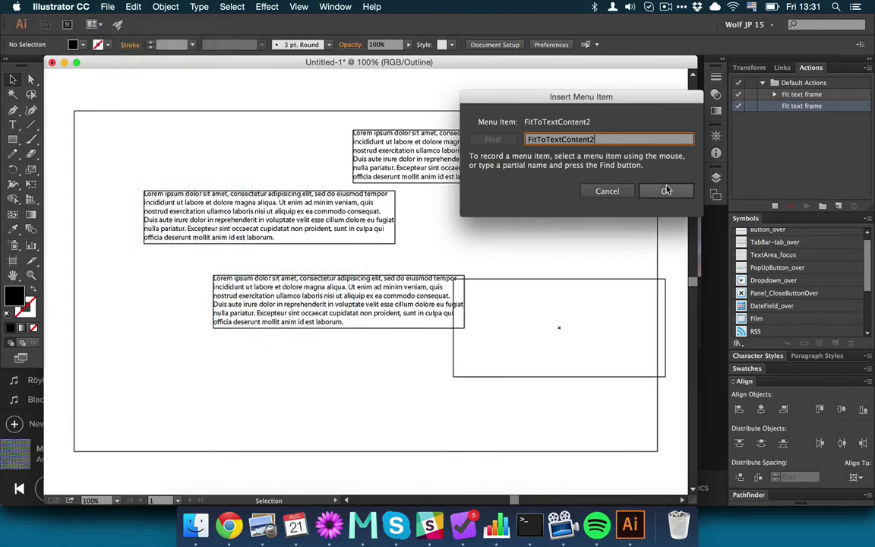
left_click(666, 191)
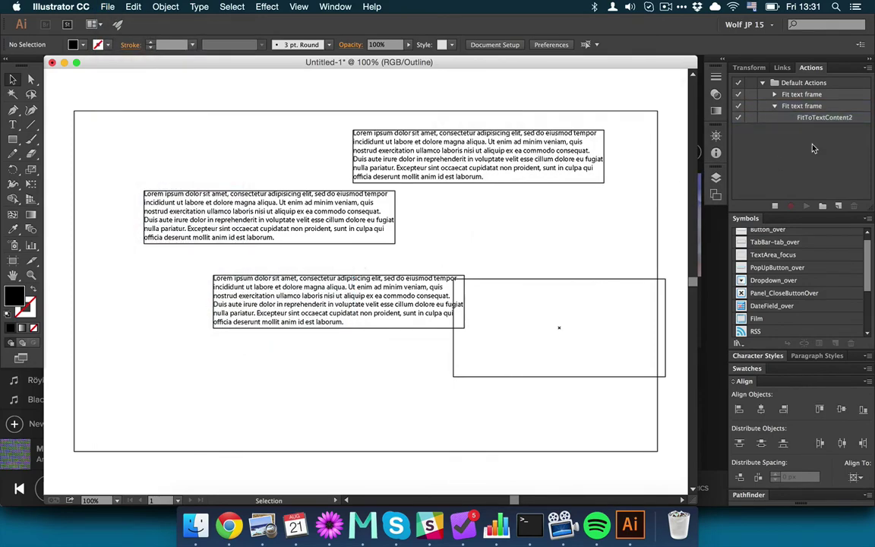
Stretch the top-right text frame's bottom edge down over the lower frame with Direct Selection.
left_click(776, 106)
left_click(797, 106)
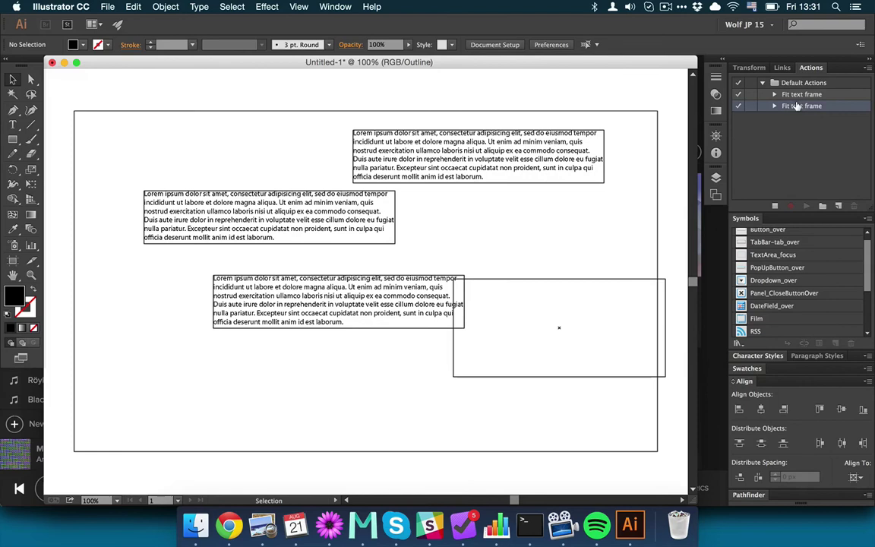
left_click(603, 182)
left_click(606, 197)
key("a")
left_click(603, 182)
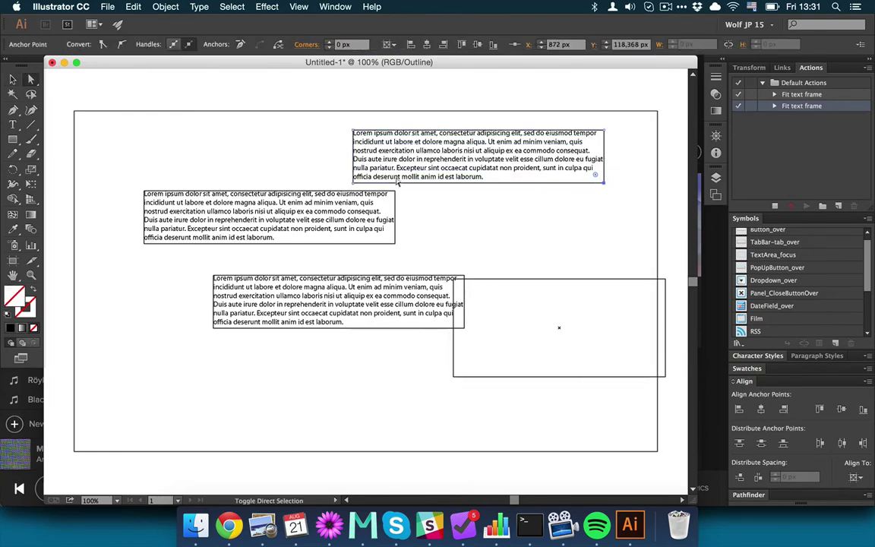
left_click_drag(352, 182, 352, 294)
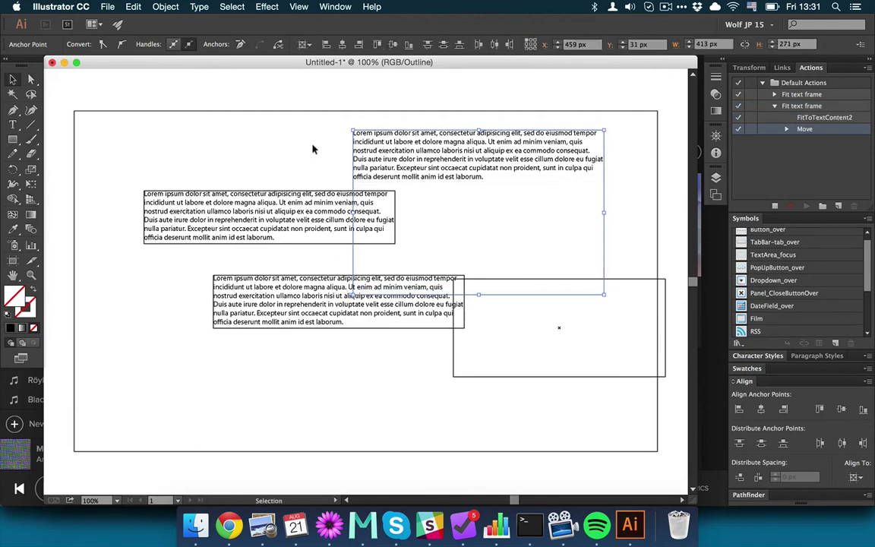
key("v")
Stop recording, delete the stray Move step, and play Fit text frame on the stretched frame.
left_click(752, 106)
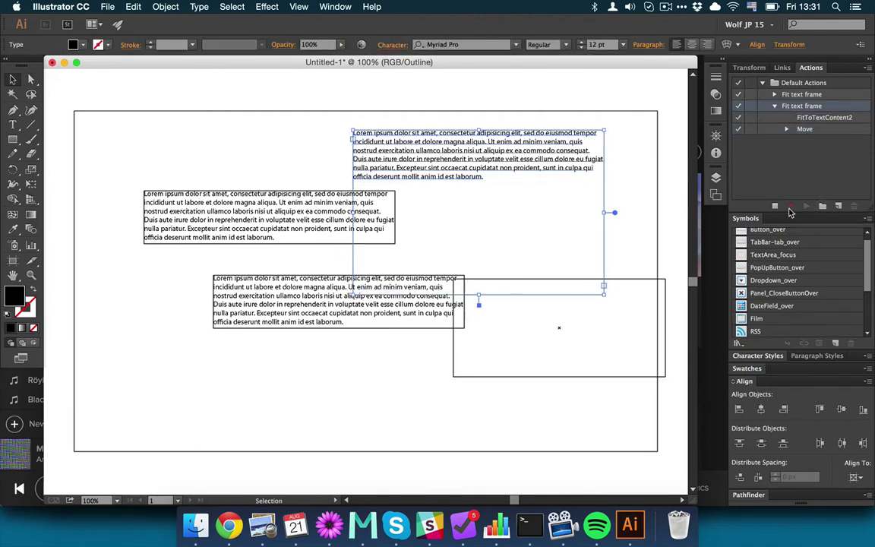
left_click(775, 206)
left_click(741, 129)
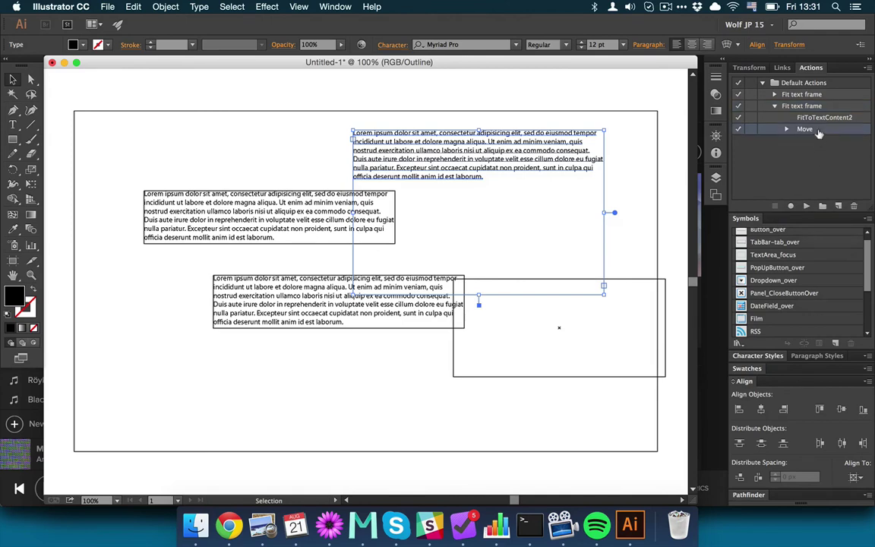
left_click(853, 206)
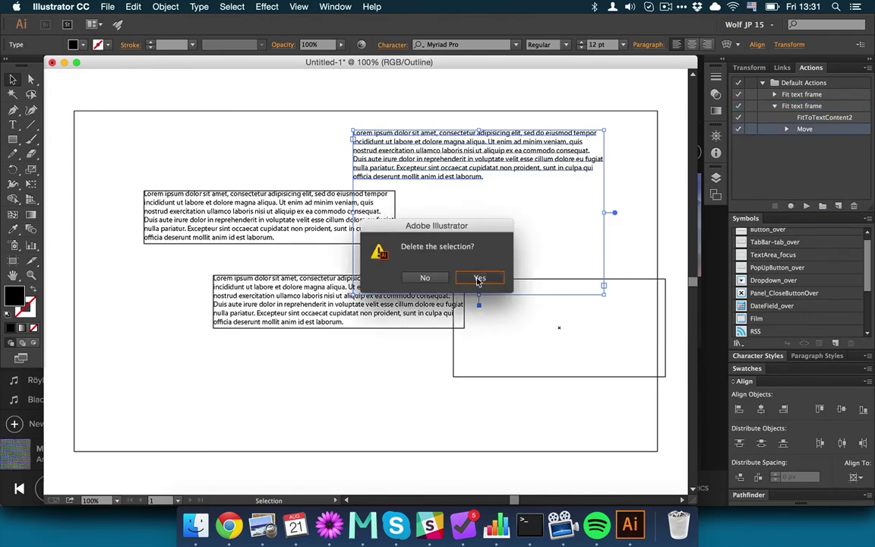
key("Return")
left_click(806, 206)
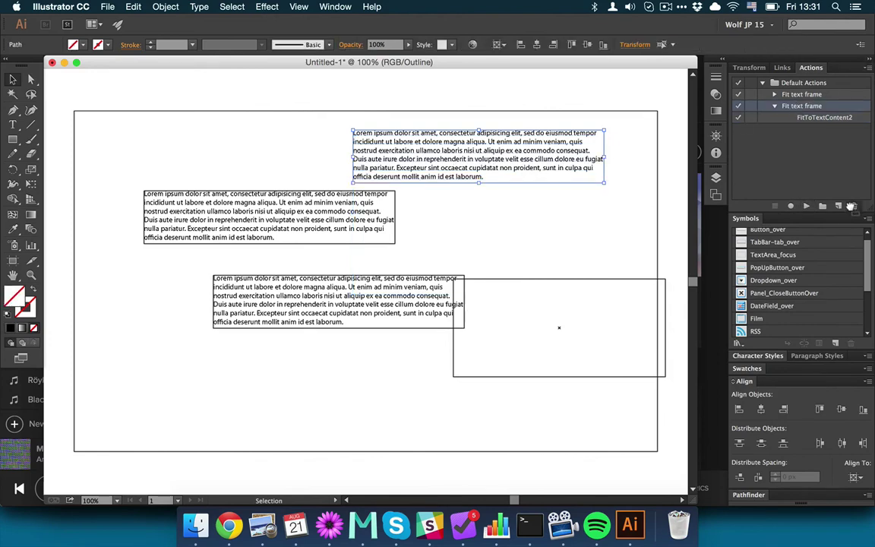
left_click(868, 67)
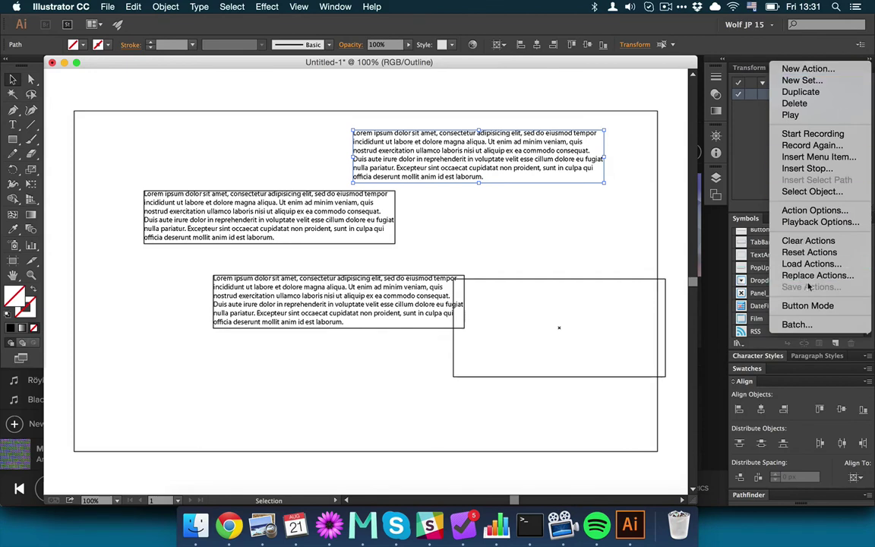